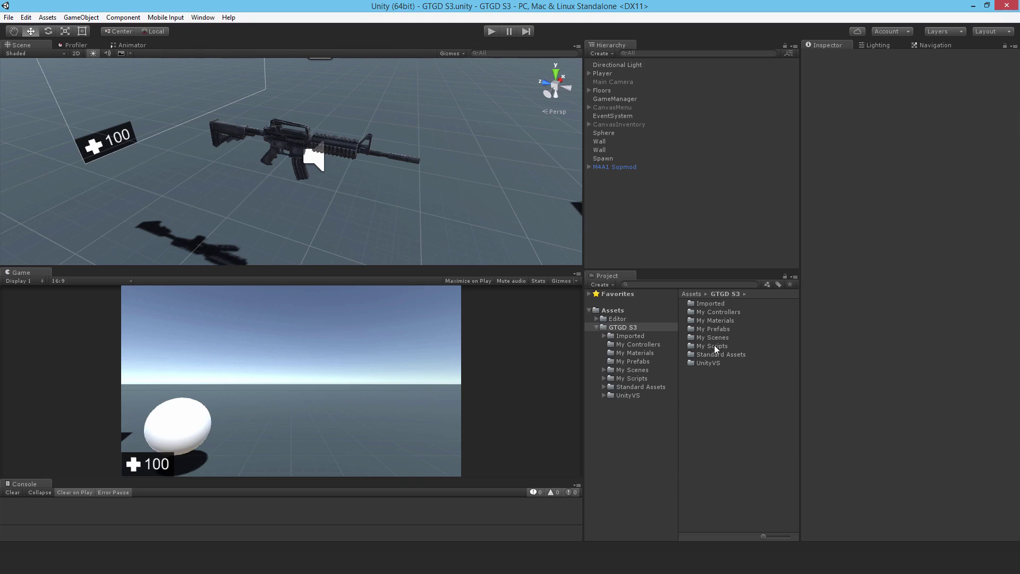
Step: Inspect the M4A1 Sopmod rifle's orientation in the scene and the child parts it is made of
{"action": "left_click", "coordinate": [623, 168]}
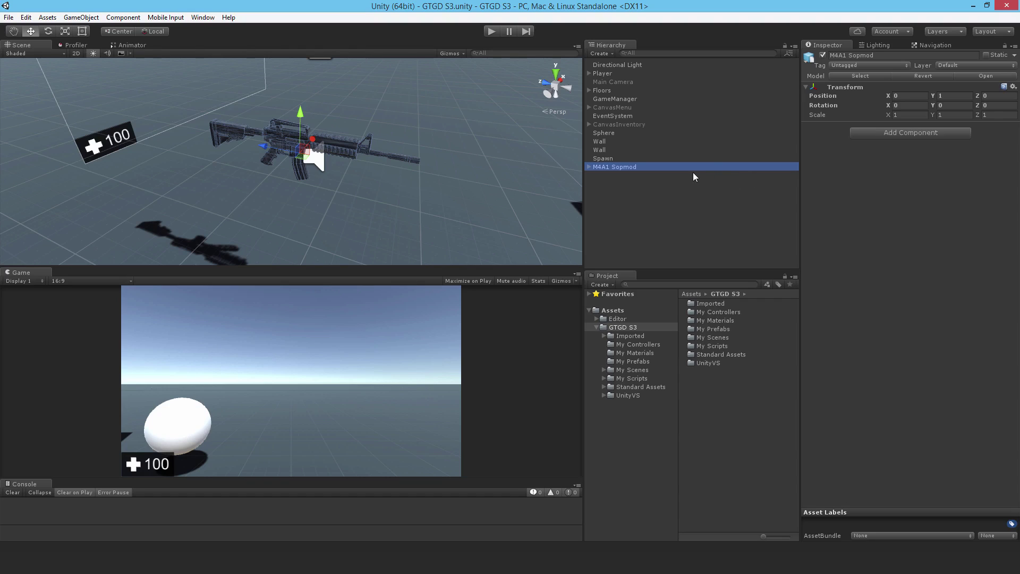
{"action": "right_click_drag", "start_coordinate": [489, 164], "coordinate": [176, 132]}
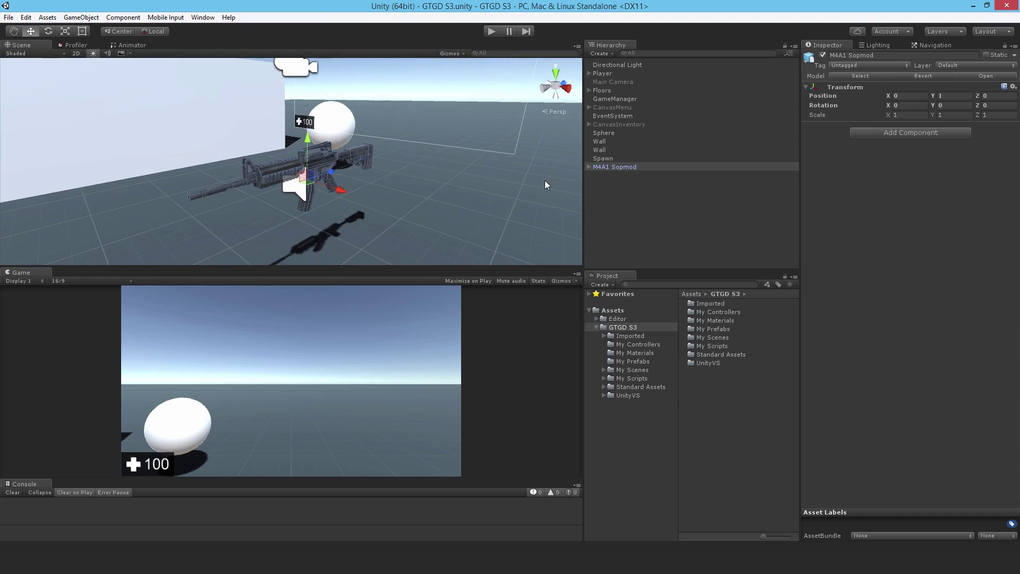
{"action": "left_click", "coordinate": [589, 167]}
{"action": "left_click", "coordinate": [619, 175]}
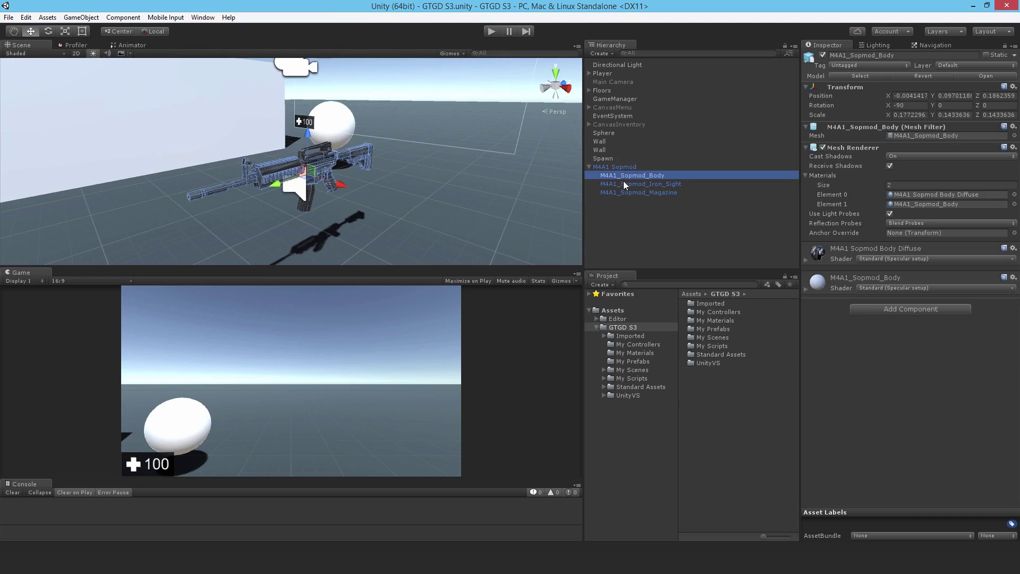
{"action": "left_click", "coordinate": [623, 193]}
{"action": "left_click", "coordinate": [588, 166]}
{"action": "left_click", "coordinate": [612, 167]}
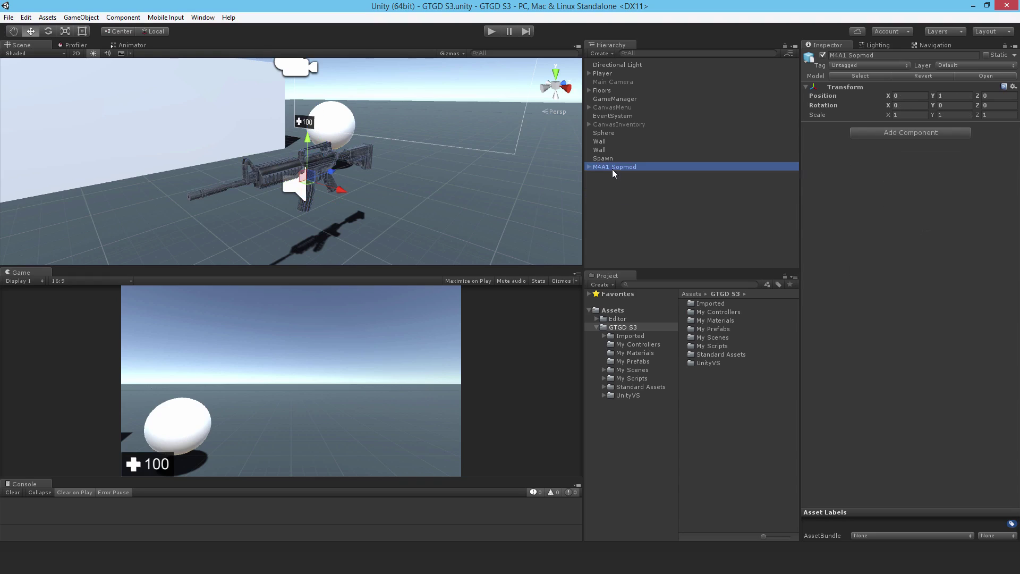
Step: Create an empty child object under M4A1 Sopmod and name it Assault Rifle
{"action": "key", "text": "Right"}
{"action": "right_click", "coordinate": [611, 167]}
{"action": "left_click", "coordinate": [648, 257]}
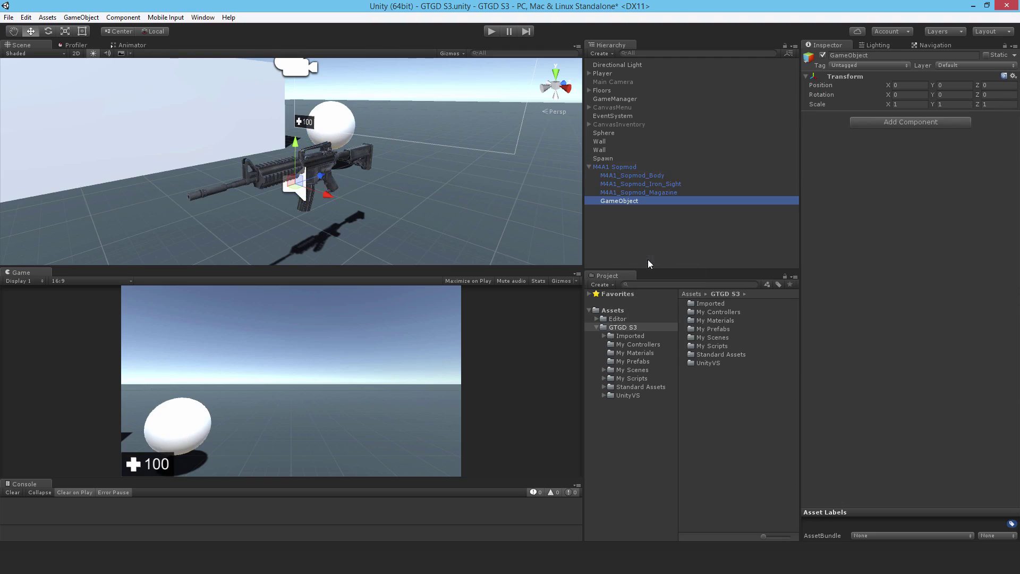
{"action": "left_click", "coordinate": [621, 202]}
{"action": "type", "text": "Asa"}
{"action": "type", "text": "ault Rifle"}
{"action": "key", "text": "Return"}
Step: Make Assault Rifle the parent of M4A1 Sopmod and set the model's Y rotation to 180
{"action": "left_click_drag", "start_coordinate": [619, 166], "coordinate": [613, 200]}
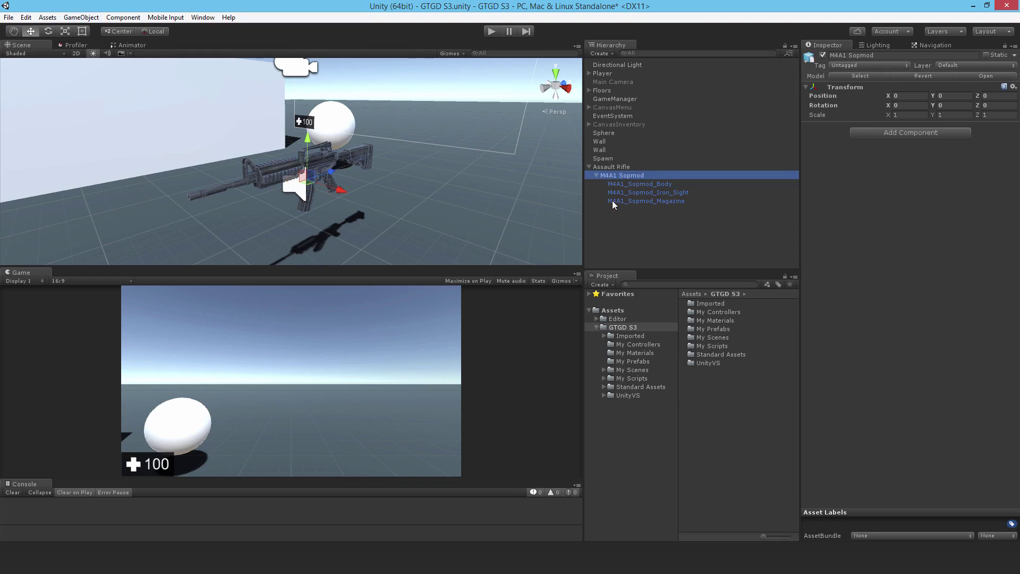
{"action": "left_click", "coordinate": [969, 105]}
{"action": "type", "text": "180"}
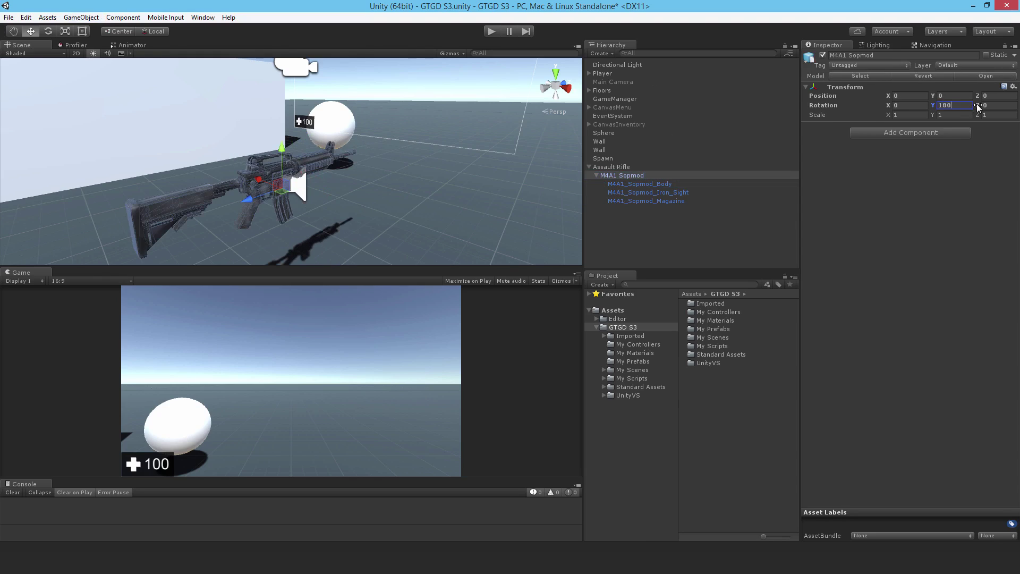
{"action": "left_click", "coordinate": [621, 168]}
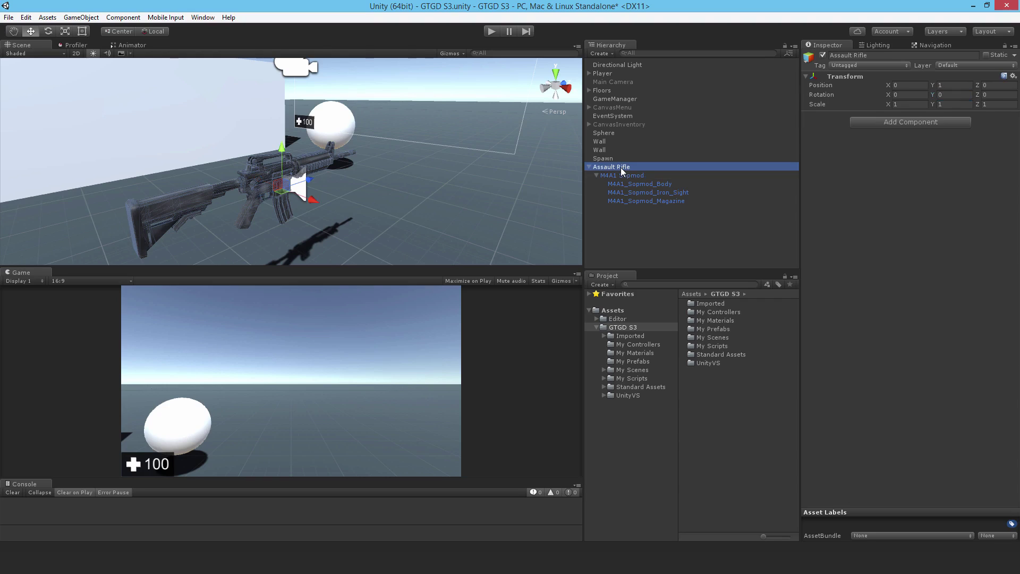
{"action": "left_click", "coordinate": [620, 175]}
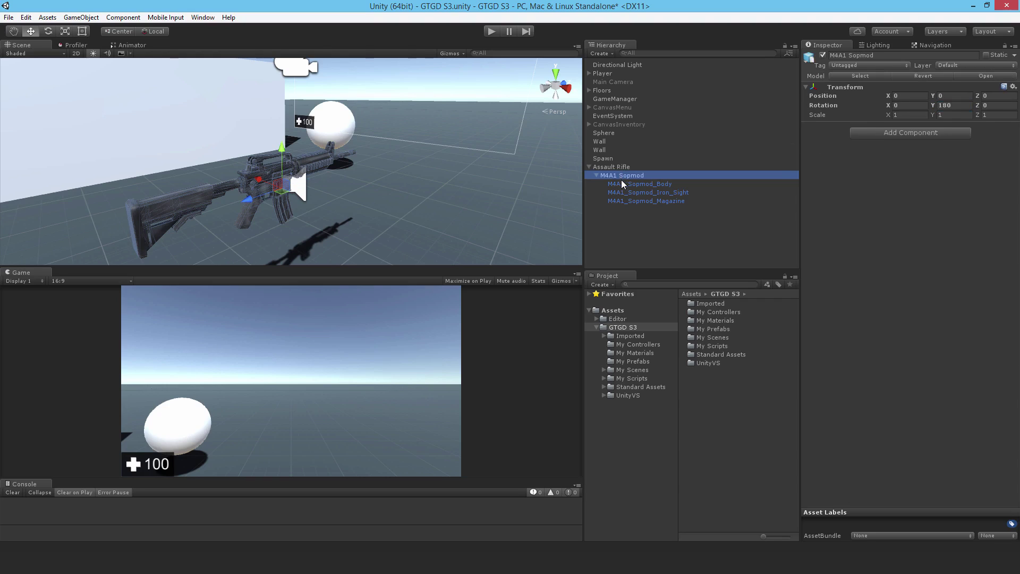
{"action": "left_click", "coordinate": [586, 169]}
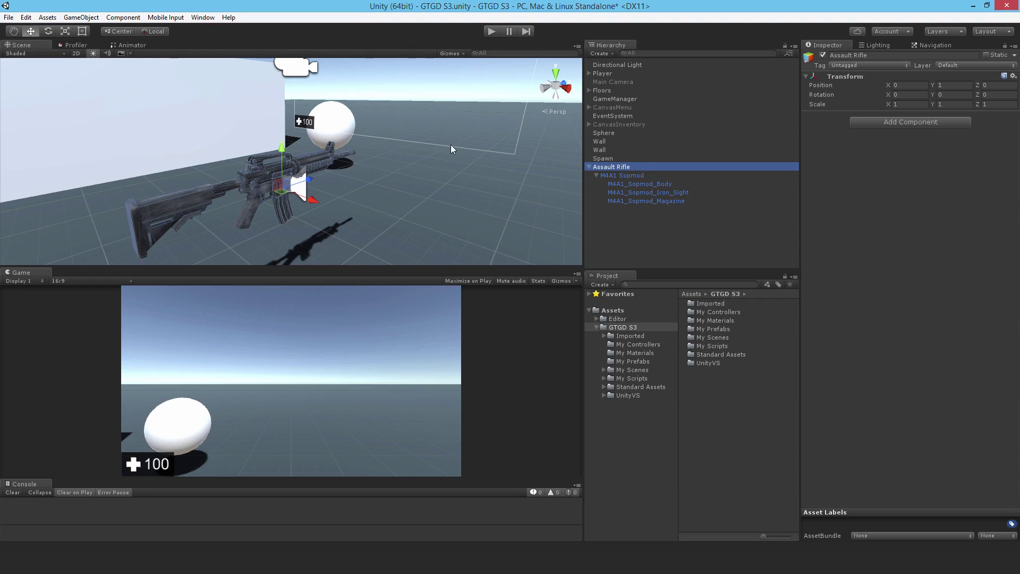
{"action": "left_click", "coordinate": [620, 175]}
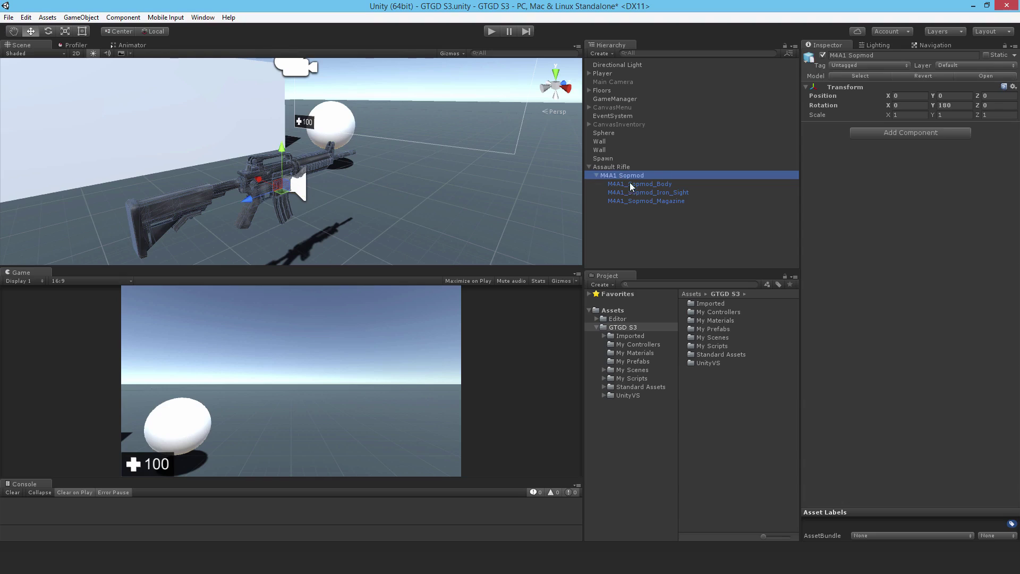
Step: Assign the Item tag to the Assault Rifle parent object
{"action": "left_click", "coordinate": [614, 166]}
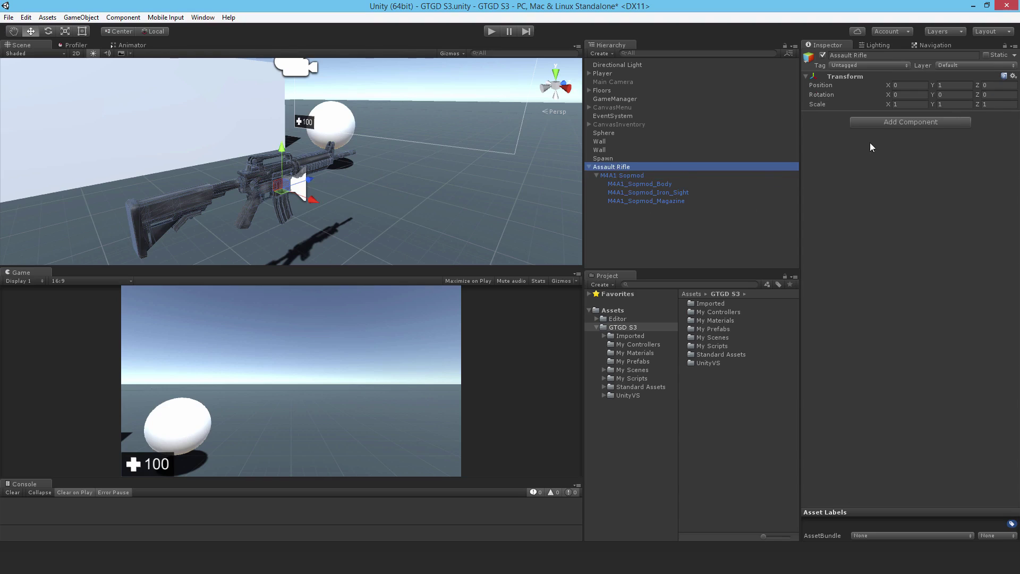
{"action": "left_click", "coordinate": [853, 65]}
{"action": "left_click", "coordinate": [851, 170]}
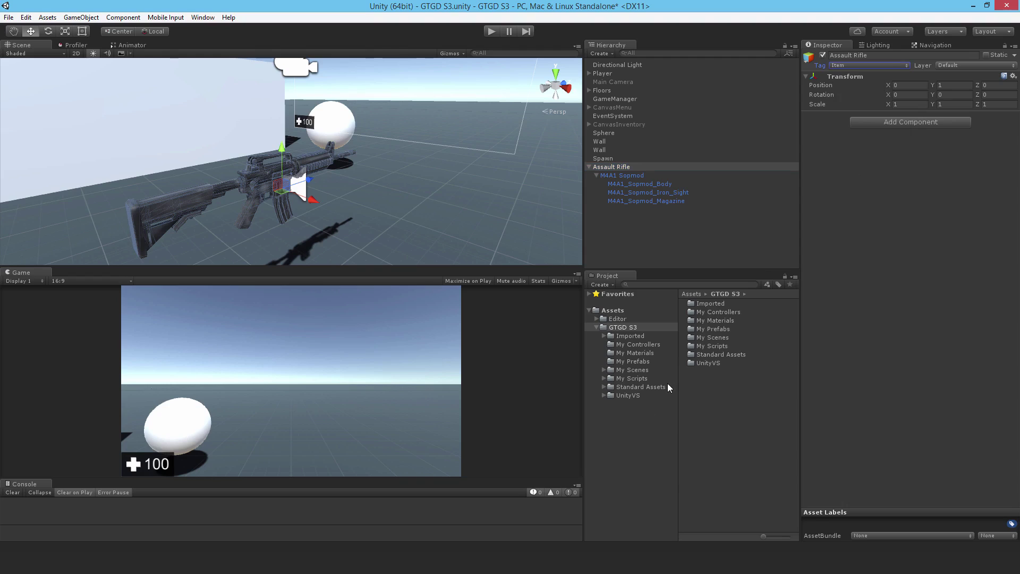
Step: Add a Rigidbody component to Assault Rifle with a mass of 15
{"action": "left_click", "coordinate": [894, 125]}
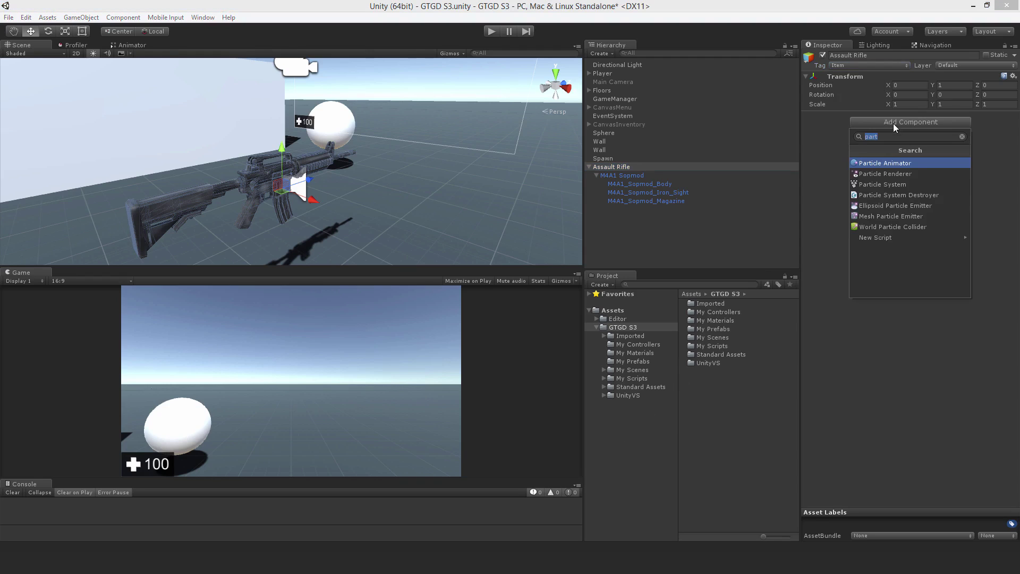
{"action": "type", "text": "rigiu"}
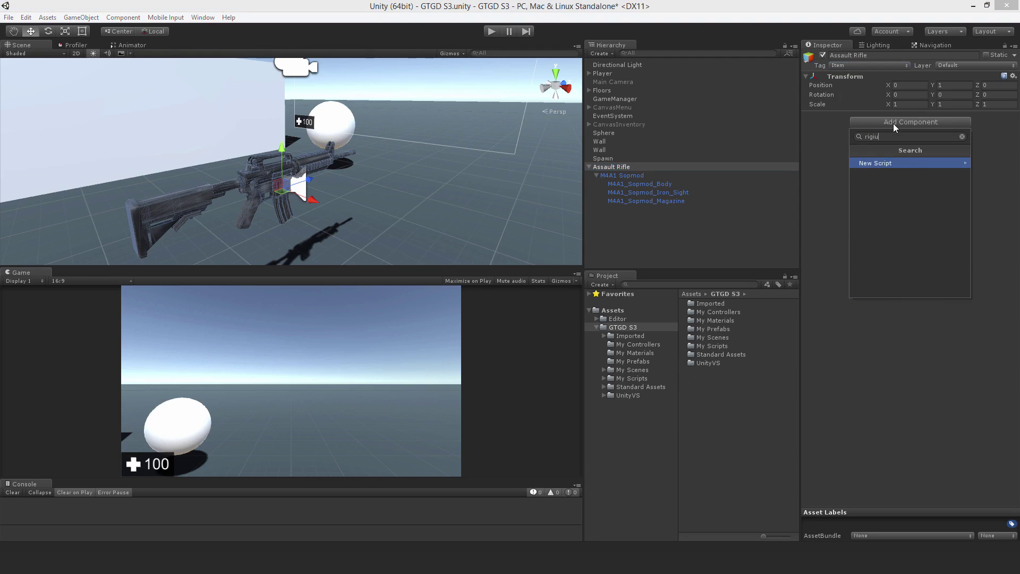
{"action": "key", "text": "BackSpace"}
{"action": "left_click", "coordinate": [863, 162]}
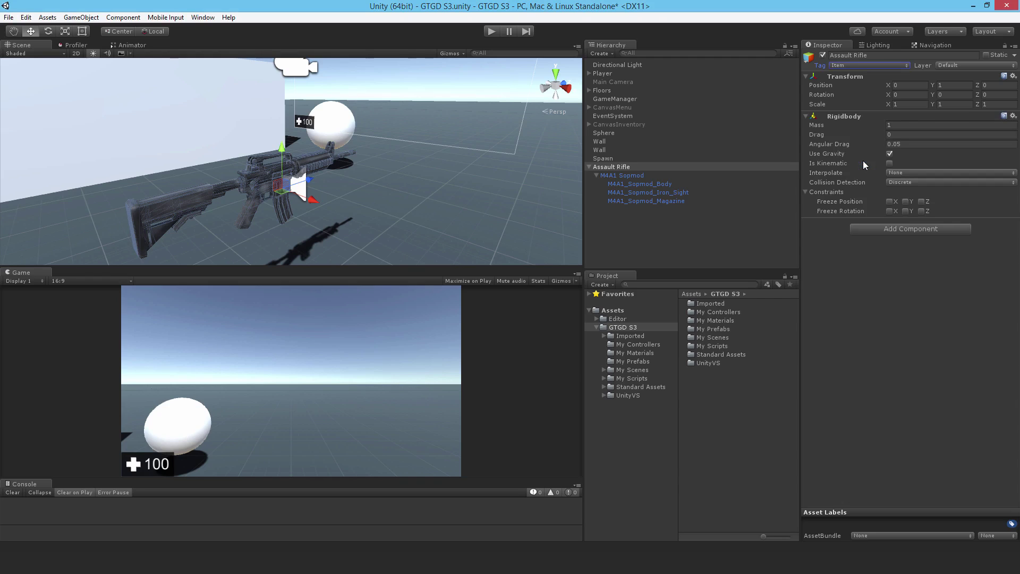
{"action": "left_click", "coordinate": [908, 124]}
Step: Add a Box Collider to Assault Rifle with an X size of 0.1 and a Y size of 0.4
{"action": "left_click", "coordinate": [884, 230]}
{"action": "type", "text": "box c"}
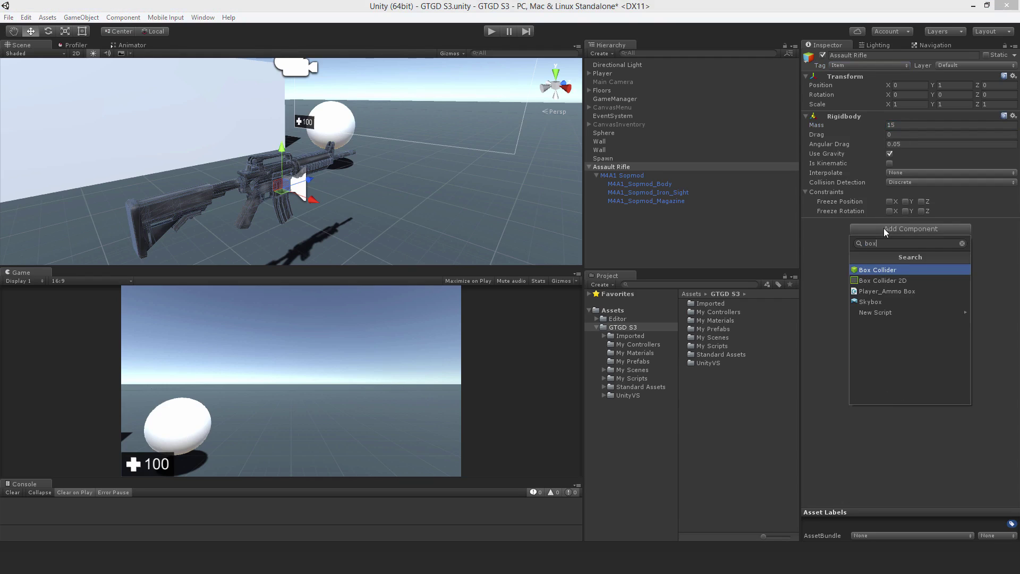
{"action": "left_click", "coordinate": [887, 267]}
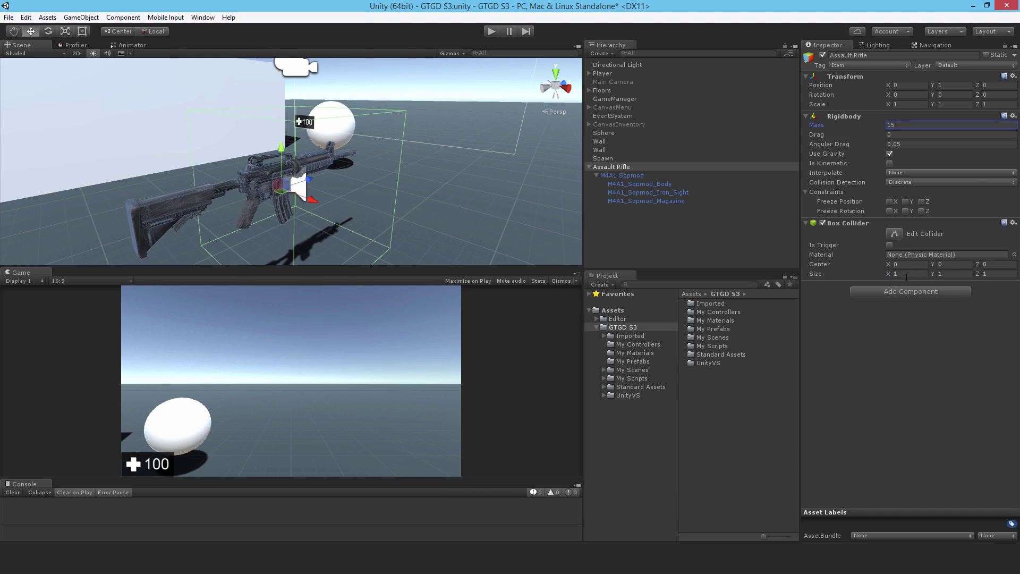
{"action": "left_click_drag", "start_coordinate": [456, 175], "coordinate": [504, 202], "text": "alt"}
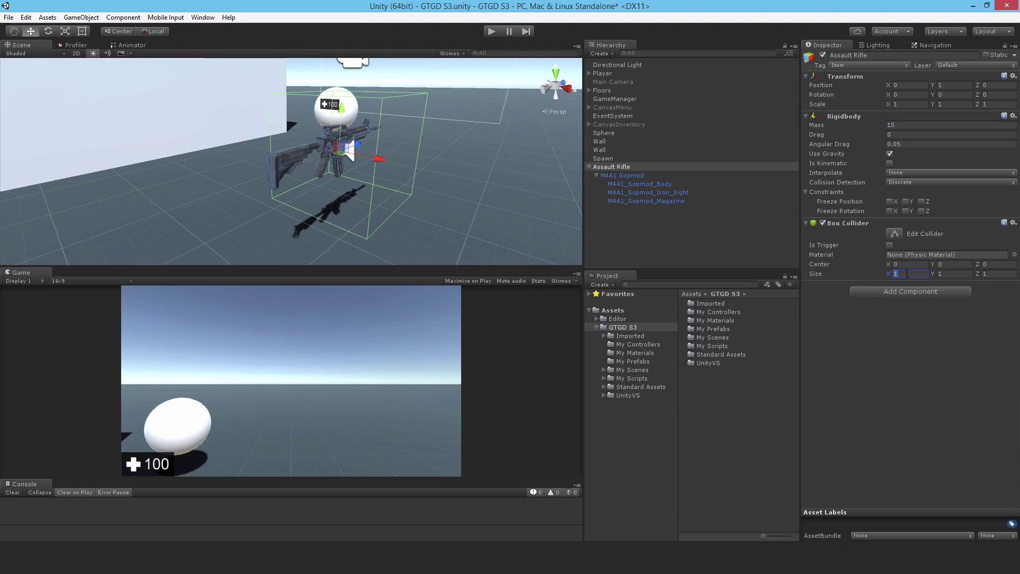
{"action": "type", "text": "0.1"}
{"action": "key", "text": "Tab"}
{"action": "type", "text": ".4"}
{"action": "key", "text": "Tab"}
Step: Fit the box collider along the rifle's length with a Z size of 1.7 and a Z center of -0.1
{"action": "left_click_drag", "start_coordinate": [467, 179], "coordinate": [330, 171], "text": "alt"}
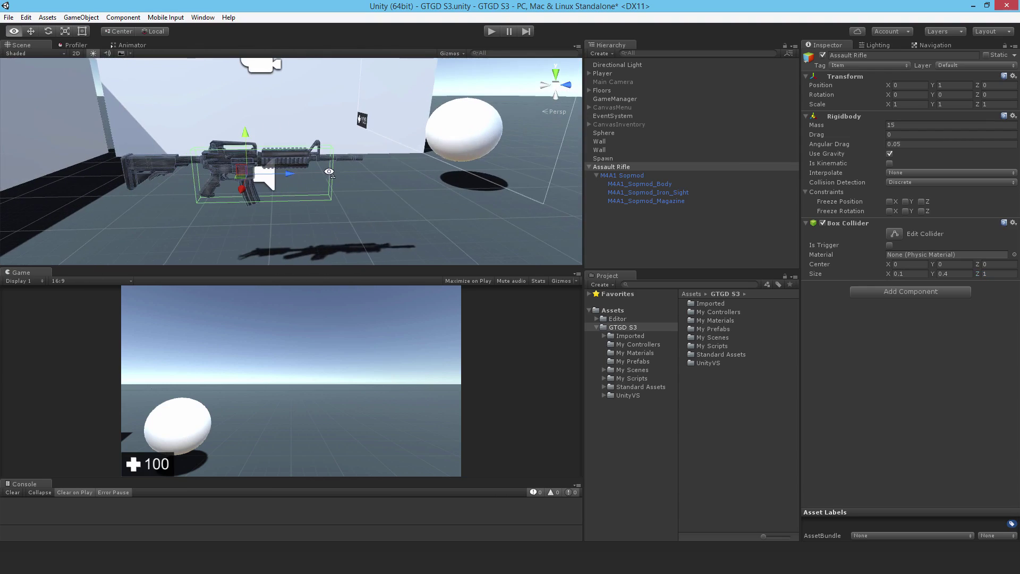
{"action": "left_click", "coordinate": [991, 274]}
{"action": "type", "text": "1.7"}
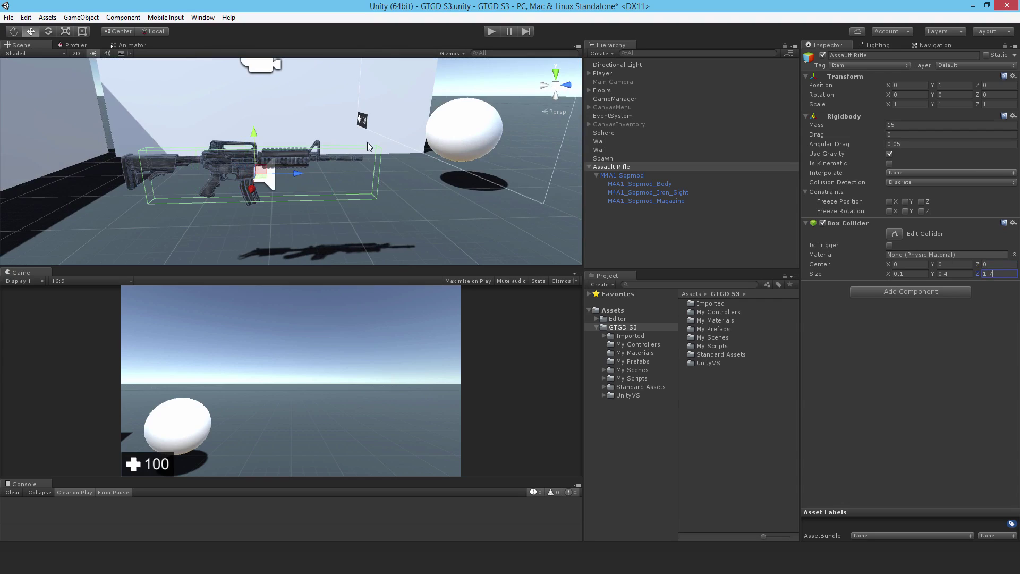
{"action": "left_click", "coordinate": [993, 264]}
{"action": "type", "text": "-0.1"}
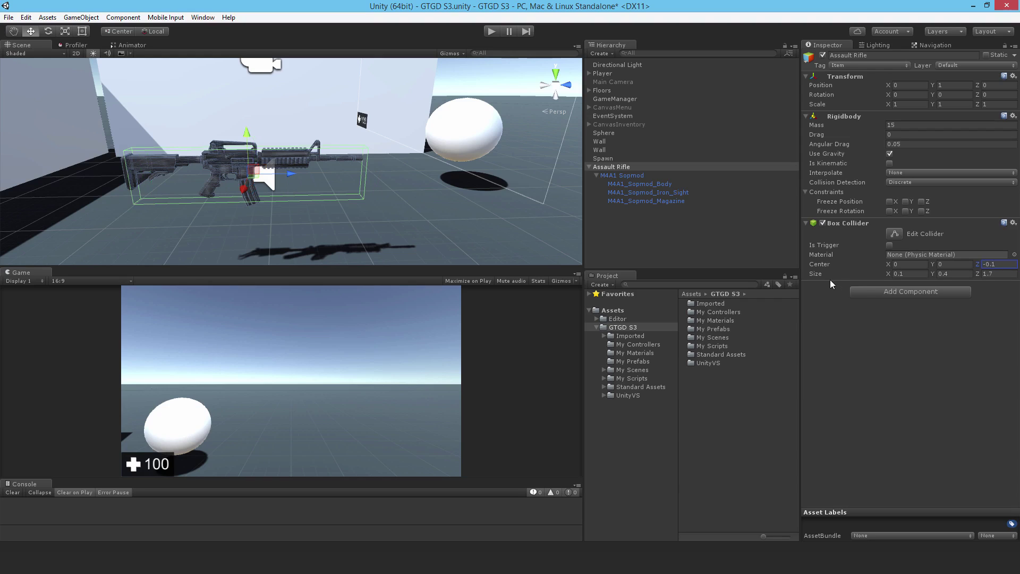
Step: Add an Animator component to Assault Rifle and disable it
{"action": "left_click", "coordinate": [871, 292]}
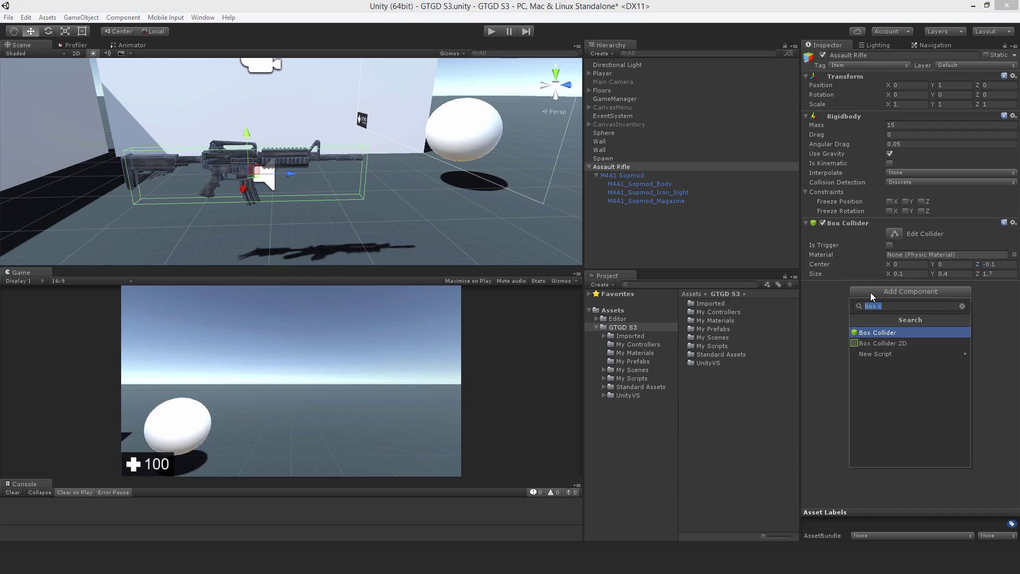
{"action": "type", "text": "anima"}
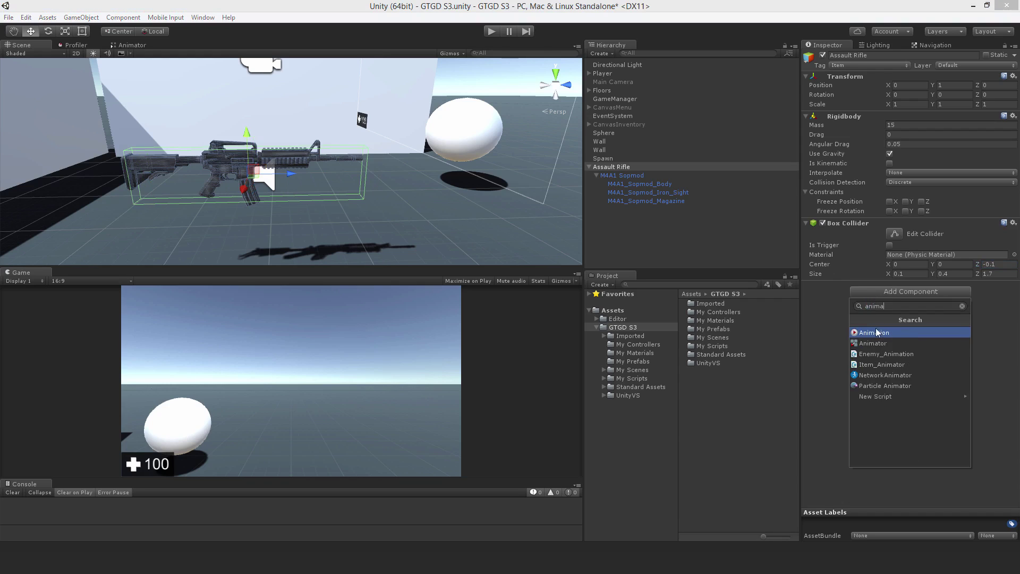
{"action": "left_click", "coordinate": [875, 344]}
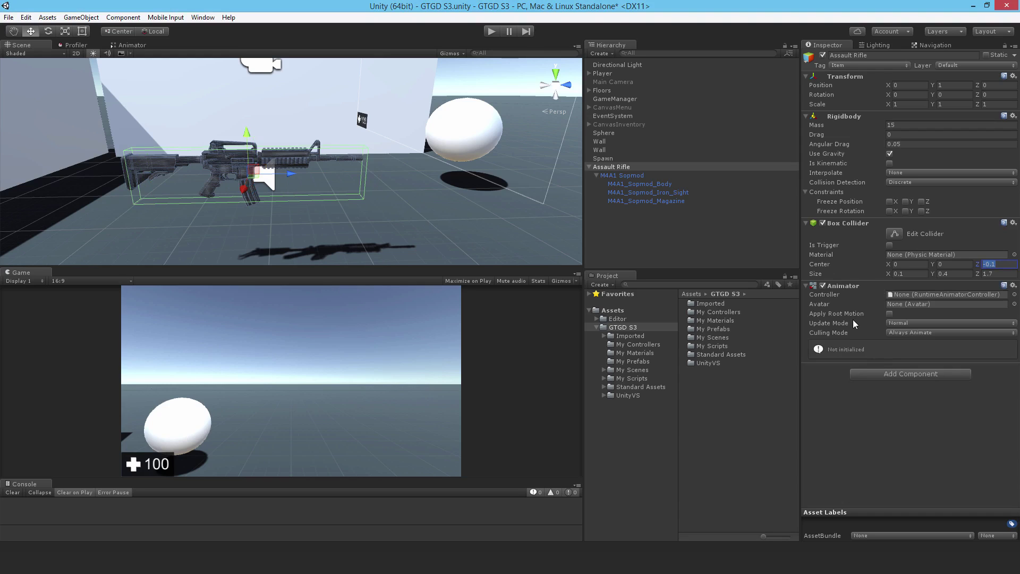
{"action": "left_click", "coordinate": [823, 286]}
Step: Attach the Item_Master script from the Master Scripts folder to Assault Rifle
{"action": "left_click", "coordinate": [604, 378]}
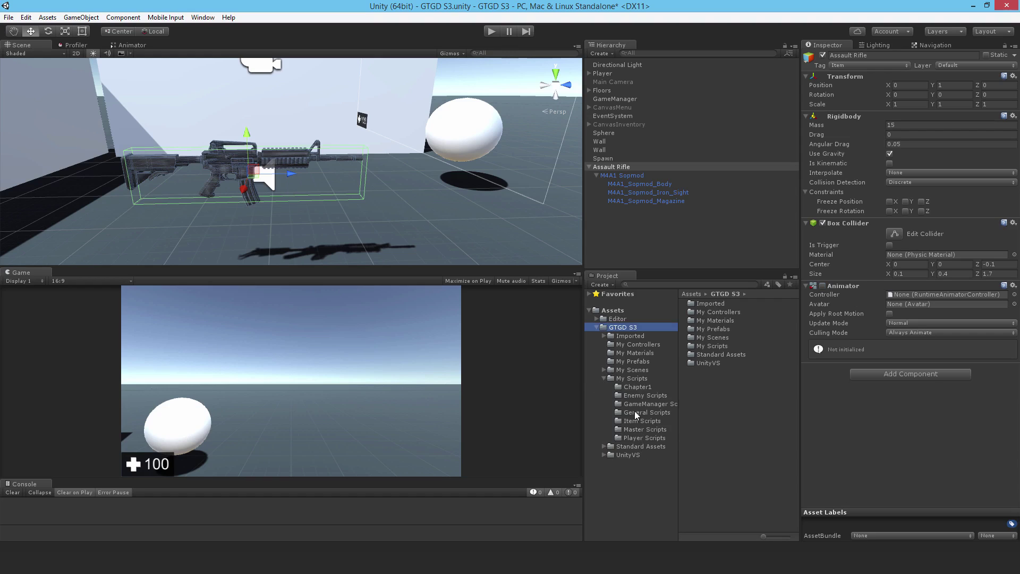
{"action": "left_click", "coordinate": [649, 429]}
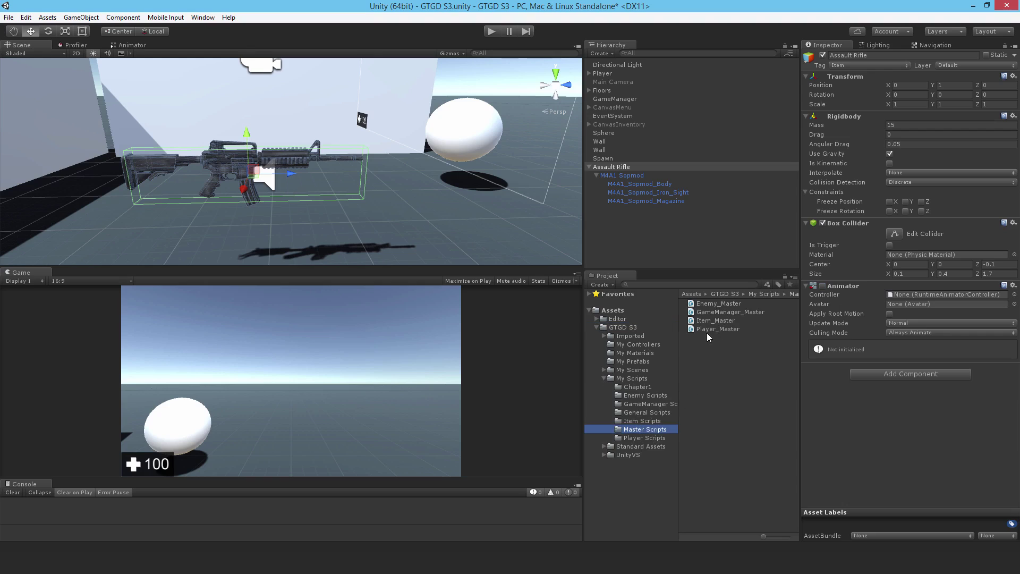
{"action": "left_click_drag", "start_coordinate": [714, 320], "coordinate": [896, 419]}
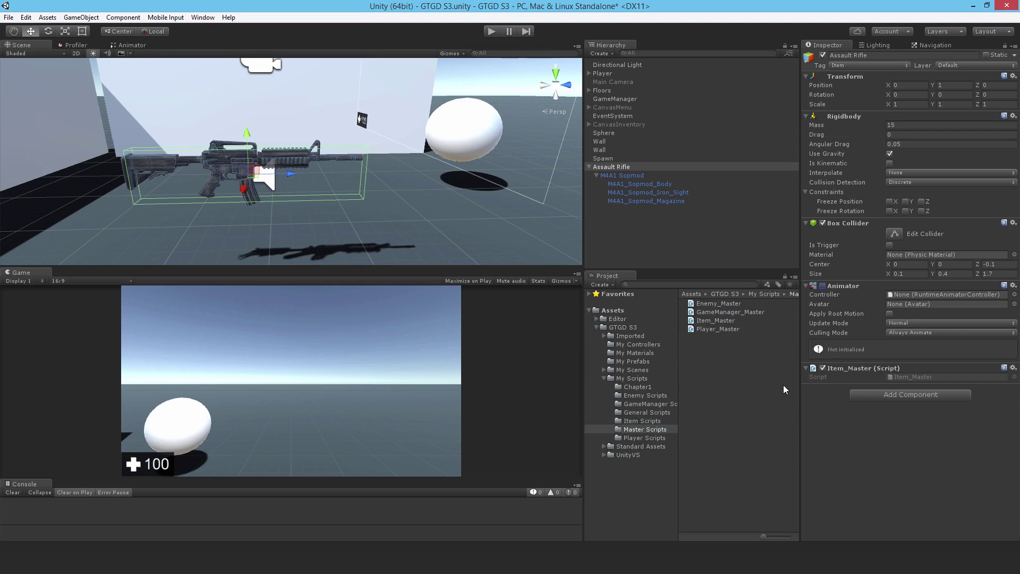
Step: Attach the Item_Animator script from the Item Scripts folder and assign the rifle's own Animator as My Animator
{"action": "left_click", "coordinate": [641, 421]}
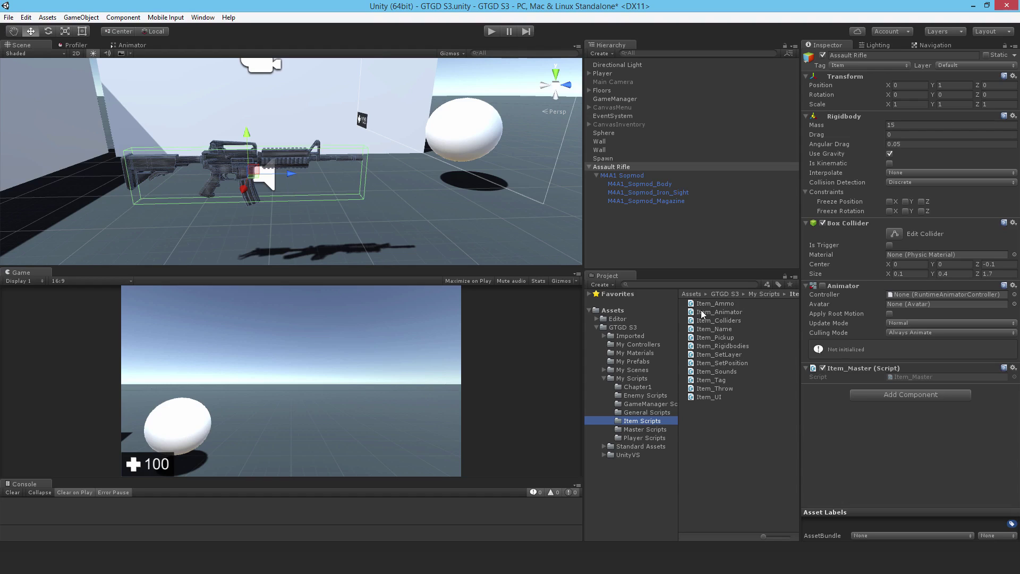
{"action": "left_click_drag", "start_coordinate": [713, 313], "coordinate": [914, 448]}
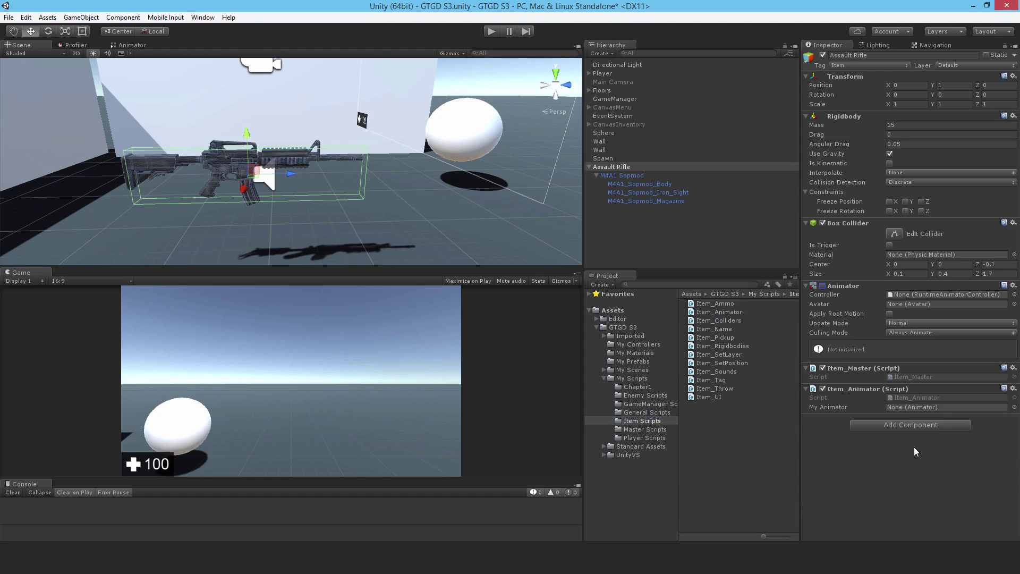
{"action": "left_click_drag", "start_coordinate": [836, 286], "coordinate": [910, 409]}
Step: Attach the Item_Colliders script with one collider element referencing the rifle's Box Collider and Rubber as the physic material
{"action": "left_click_drag", "start_coordinate": [702, 320], "coordinate": [842, 451]}
{"action": "left_click", "coordinate": [903, 448]}
{"action": "type", "text": "1"}
{"action": "key", "text": "Return"}
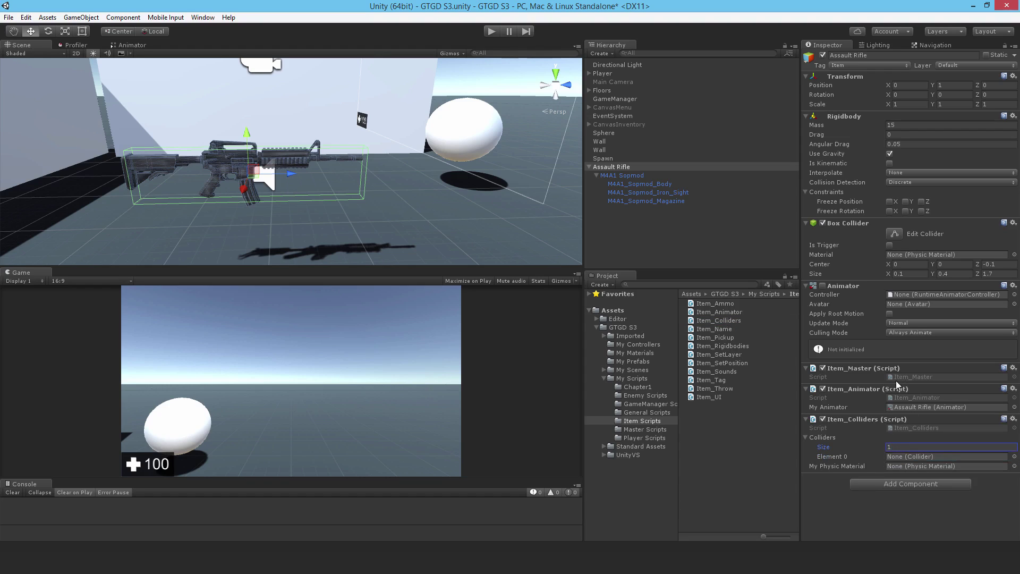
{"action": "left_click_drag", "start_coordinate": [835, 227], "coordinate": [927, 457]}
{"action": "left_click", "coordinate": [1013, 466]}
{"action": "double_click", "coordinate": [534, 183]}
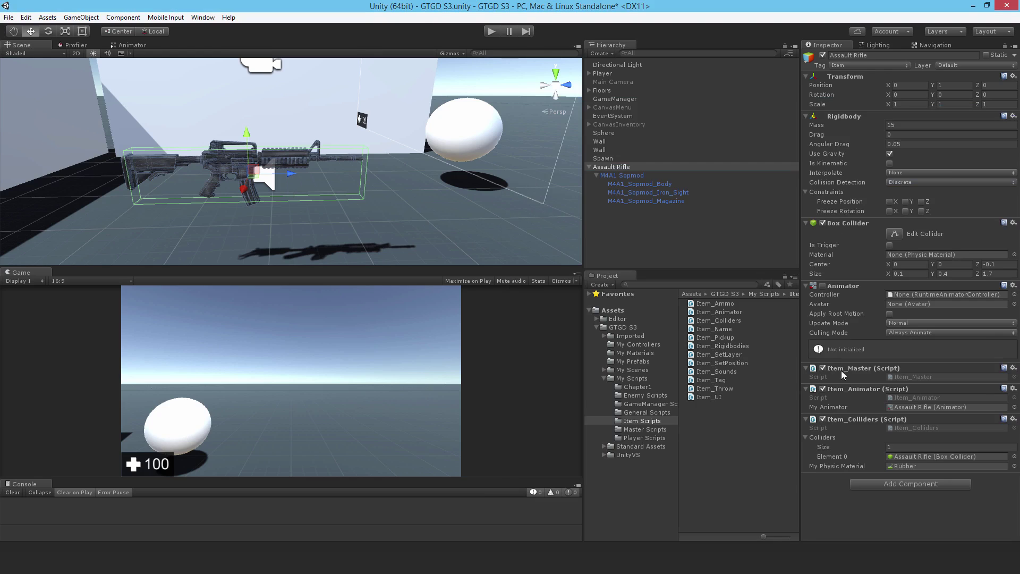
Step: Attach the Item_Name script with the item name Assault Rifle, and attach the Item_Pickup script
{"action": "left_click_drag", "start_coordinate": [709, 329], "coordinate": [903, 500]}
{"action": "left_click", "coordinate": [880, 55]}
{"action": "key", "text": "ctrl+c"}
{"action": "left_click", "coordinate": [899, 498]}
{"action": "key", "text": "ctrl+v"}
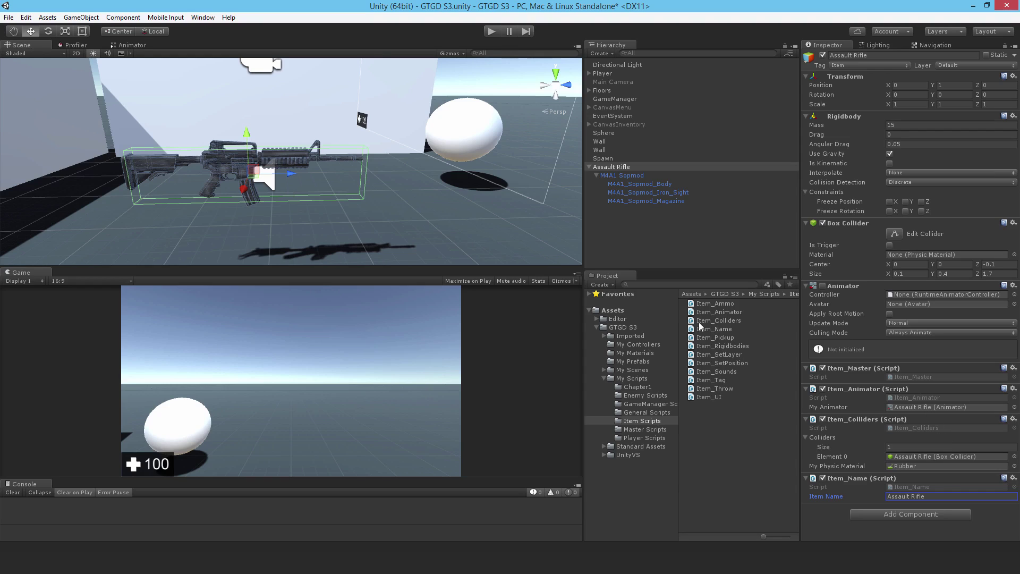
{"action": "left_click_drag", "start_coordinate": [723, 337], "coordinate": [906, 523]}
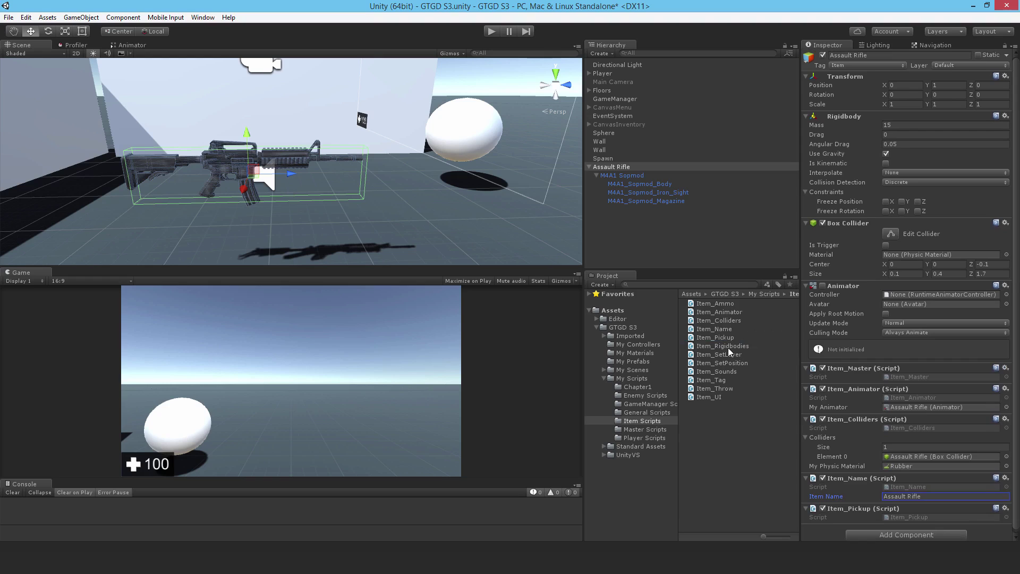
Step: Attach the Item_Rigidbodies script to Assault Rifle with one rigid body element referencing the rifle's own Rigidbody
{"action": "left_click_drag", "start_coordinate": [728, 347], "coordinate": [827, 356]}
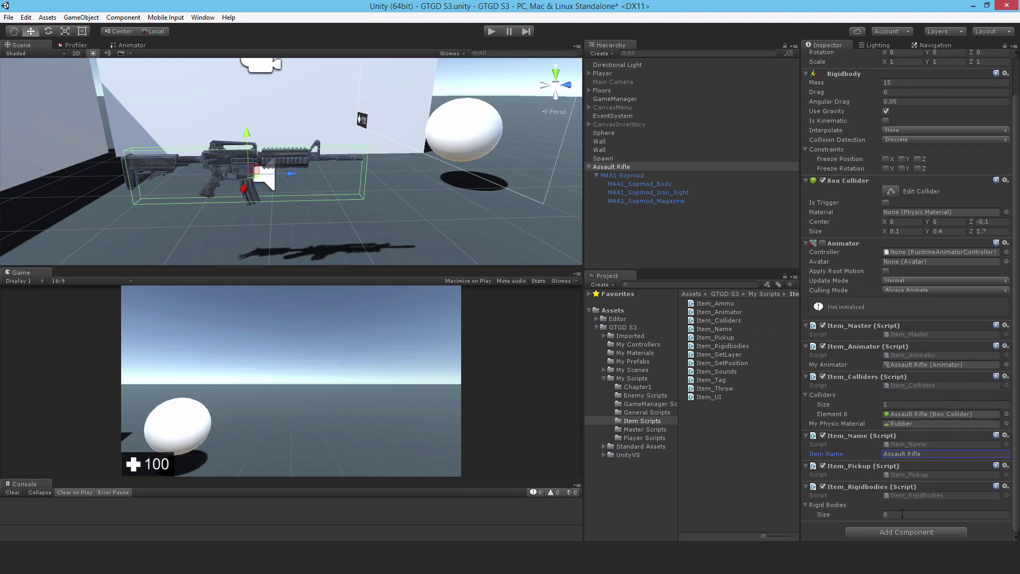
{"action": "left_click", "coordinate": [903, 513]}
{"action": "type", "text": "1"}
{"action": "key", "text": "Return"}
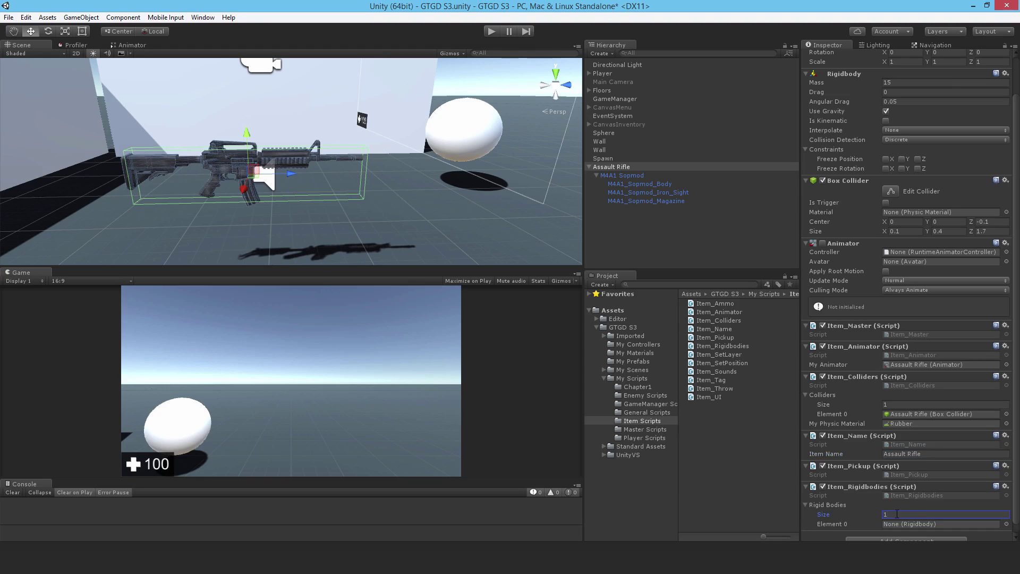
{"action": "left_click_drag", "start_coordinate": [607, 171], "coordinate": [900, 524]}
{"action": "scroll", "coordinate": [918, 381], "scroll_direction": "down", "scroll_amount": 1}
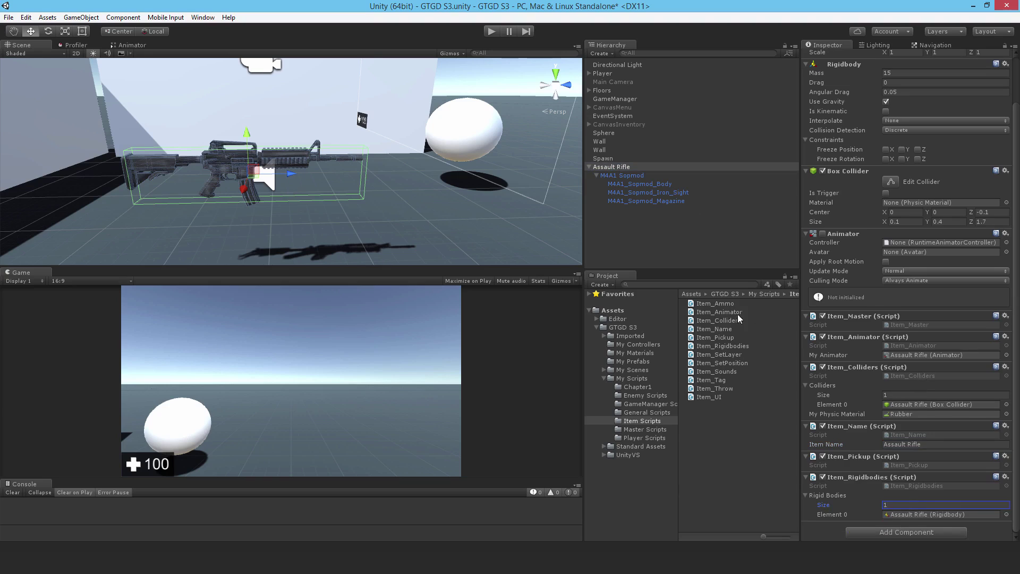
Step: Attach the Item_SetLayer script with Item as the throw layer and Weapon as the pickup layer
{"action": "left_click_drag", "start_coordinate": [720, 354], "coordinate": [897, 534]}
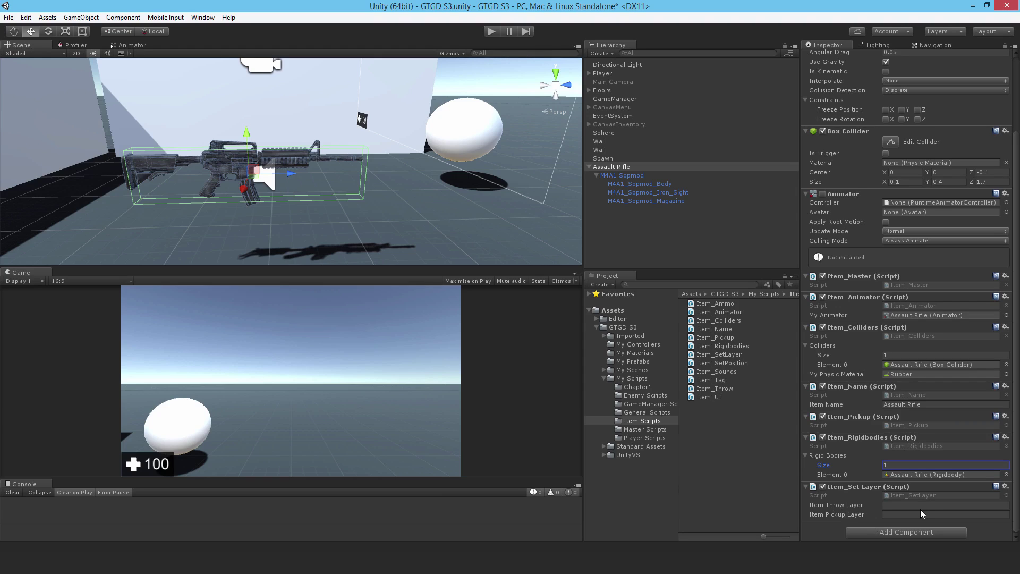
{"action": "left_click", "coordinate": [899, 505]}
{"action": "type", "text": "Item"}
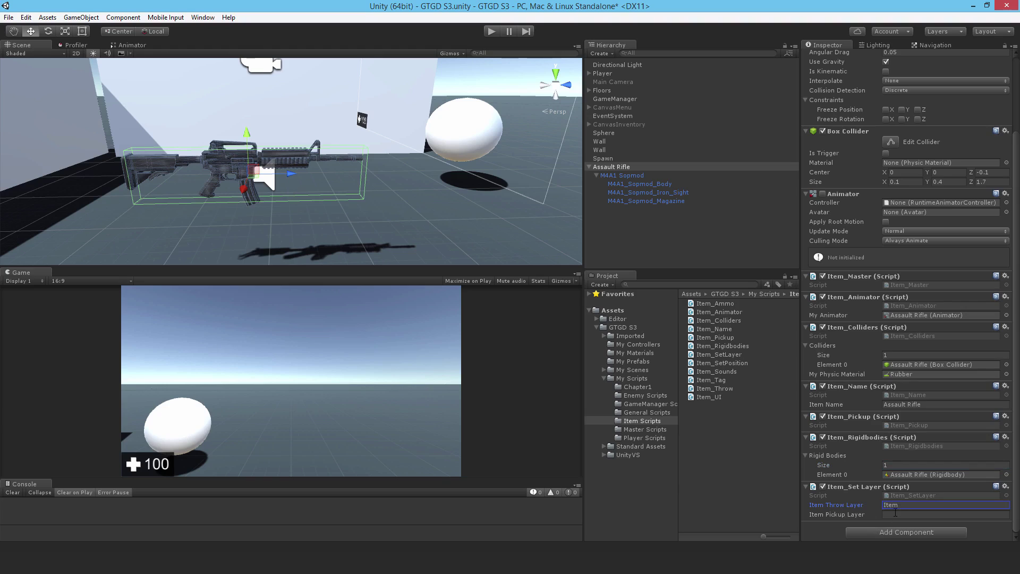
{"action": "left_click", "coordinate": [894, 514]}
{"action": "type", "text": "Weapon"}
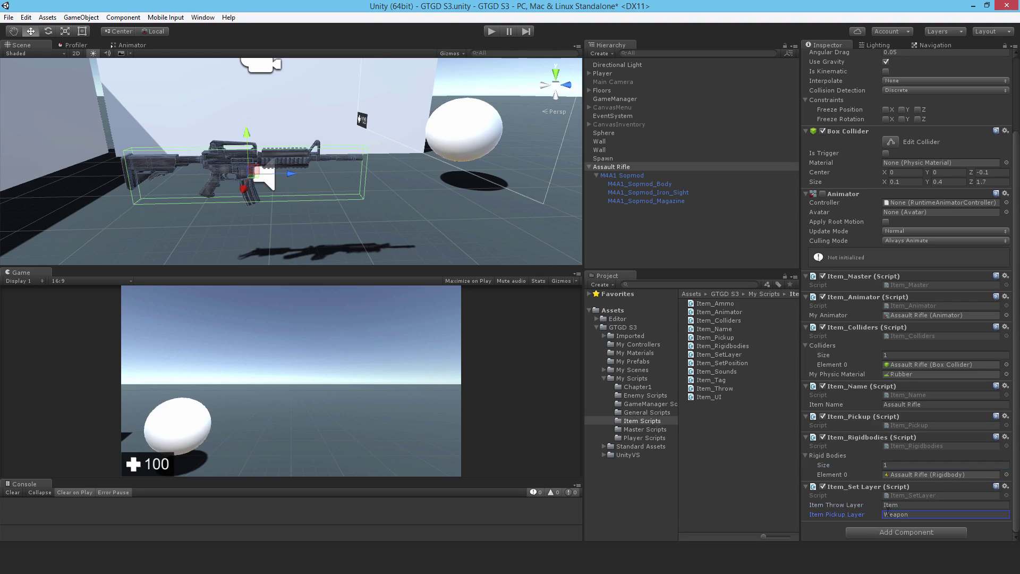
Step: Change the layer of Assault Rifle and all its child objects to Item
{"action": "scroll", "coordinate": [920, 462], "scroll_direction": "up", "scroll_amount": 4}
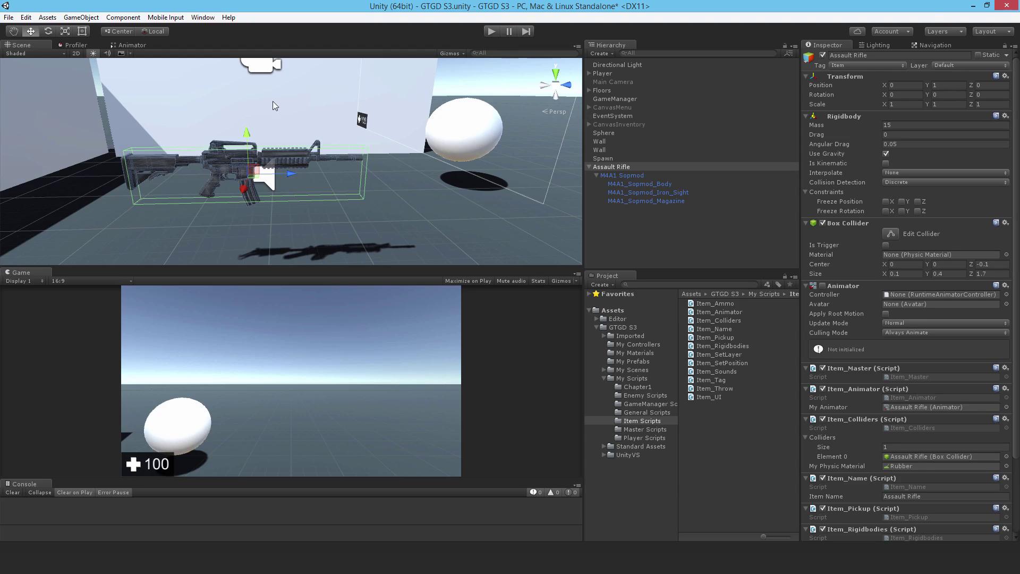
{"action": "scroll", "coordinate": [856, 263], "scroll_direction": "down", "scroll_amount": 3}
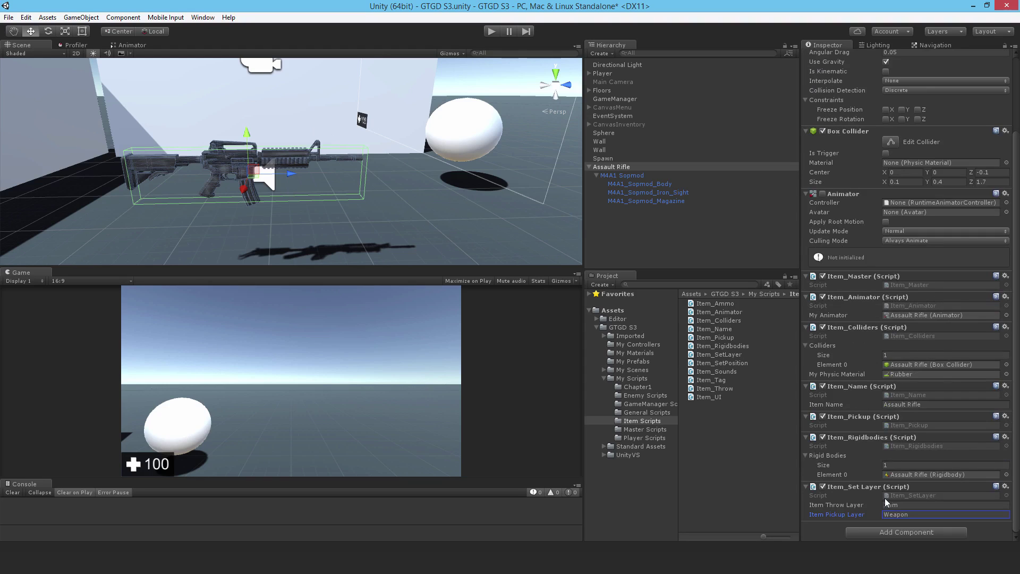
{"action": "scroll", "coordinate": [942, 398], "scroll_direction": "up", "scroll_amount": 3}
{"action": "left_click", "coordinate": [952, 65]}
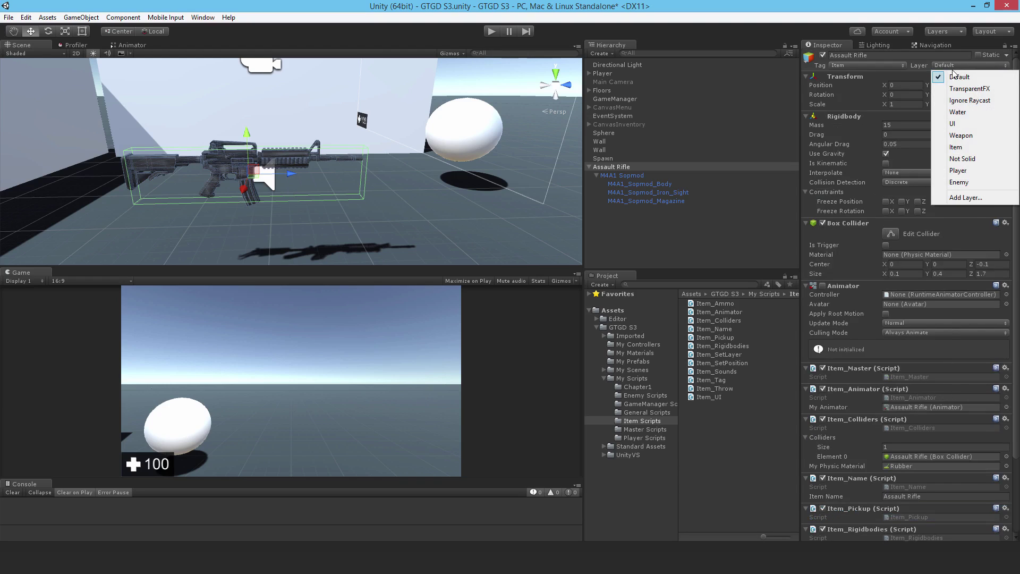
{"action": "left_click", "coordinate": [956, 147]}
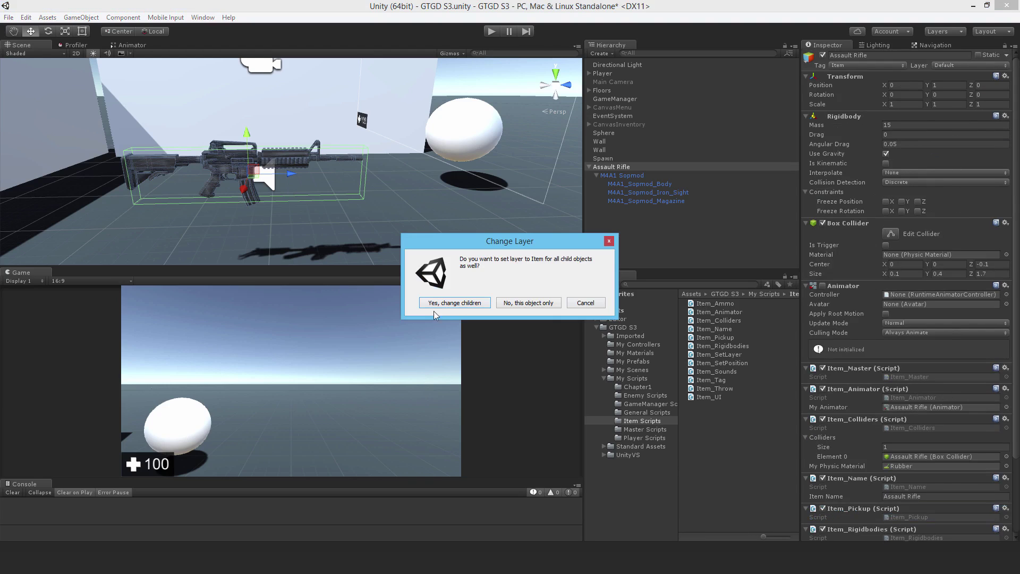
{"action": "left_click", "coordinate": [451, 303]}
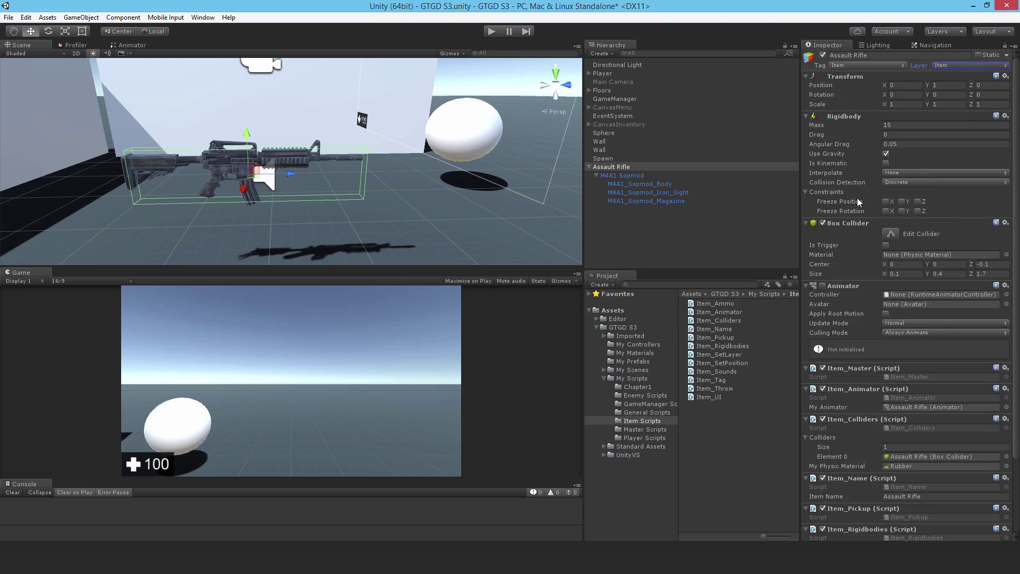
Step: Attach the Item_SetPosition script and set the item local position to X 0.49, Y -0.27, Z 0.76
{"action": "scroll", "coordinate": [1016, 310], "scroll_direction": "down", "scroll_amount": 3}
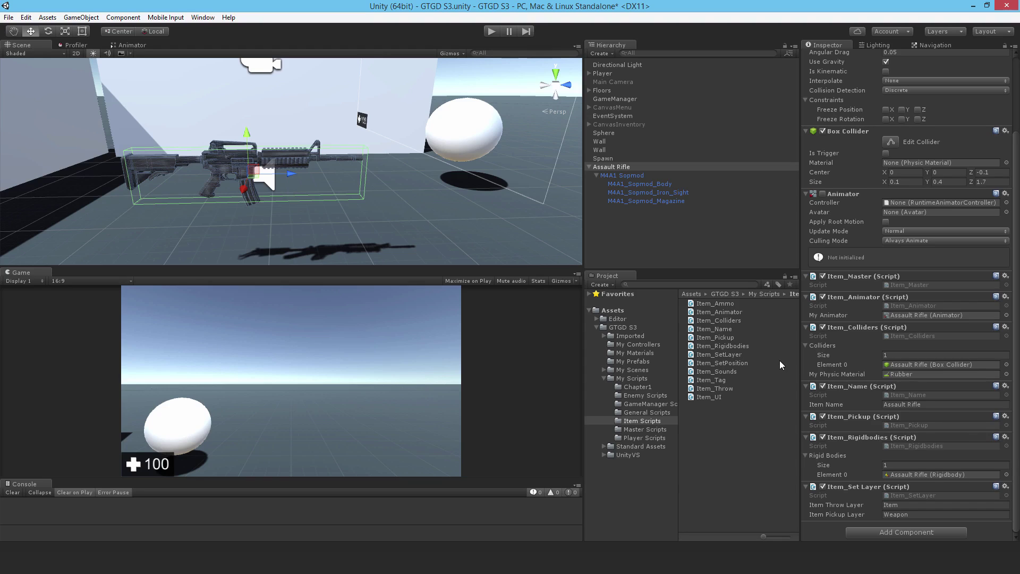
{"action": "left_click_drag", "start_coordinate": [728, 362], "coordinate": [877, 531]}
{"action": "scroll", "coordinate": [925, 398], "scroll_direction": "down", "scroll_amount": 1}
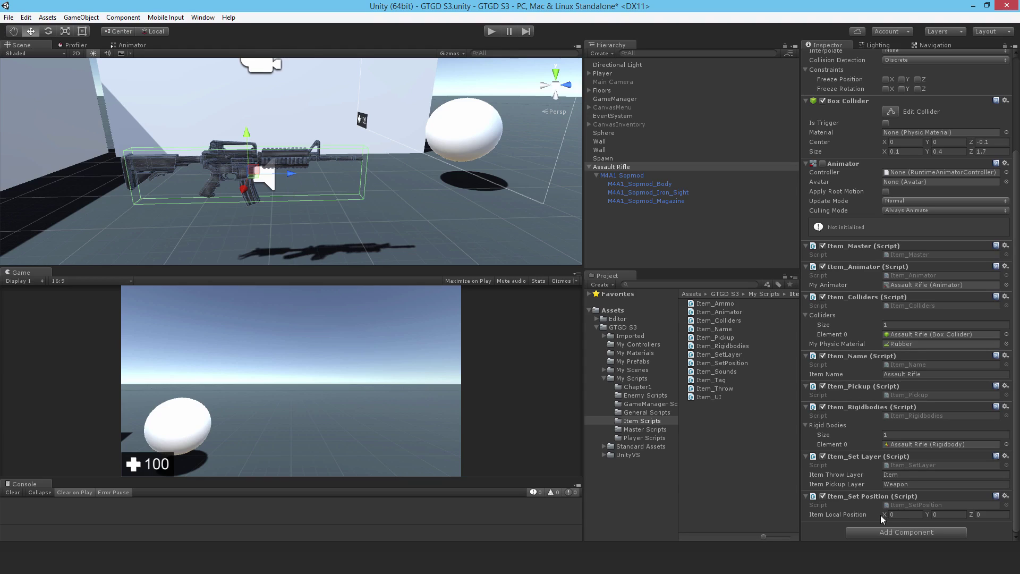
{"action": "left_click", "coordinate": [902, 515]}
{"action": "type", "text": ".498"}
{"action": "left_click", "coordinate": [949, 514]}
{"action": "left_click", "coordinate": [983, 514]}
Step: Attach the Item_Sounds script with the jump audio clip as the throw sound and a default volume of 0.5
{"action": "left_click_drag", "start_coordinate": [725, 371], "coordinate": [902, 535]}
{"action": "left_click", "coordinate": [1006, 514]}
{"action": "type", "text": "jum"}
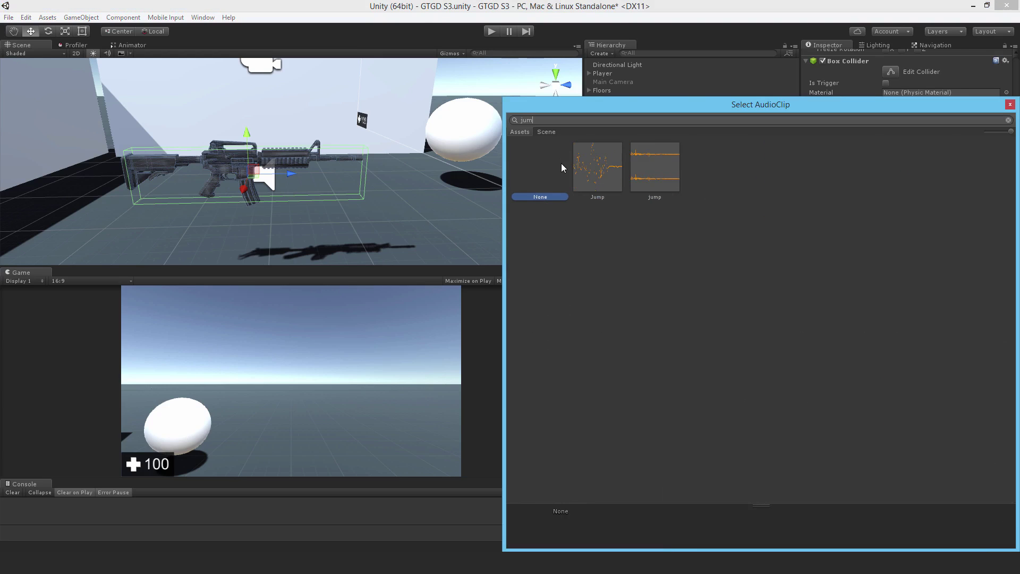
{"action": "double_click", "coordinate": [655, 160]}
{"action": "left_click", "coordinate": [907, 504]}
{"action": "type", "text": "0.5"}
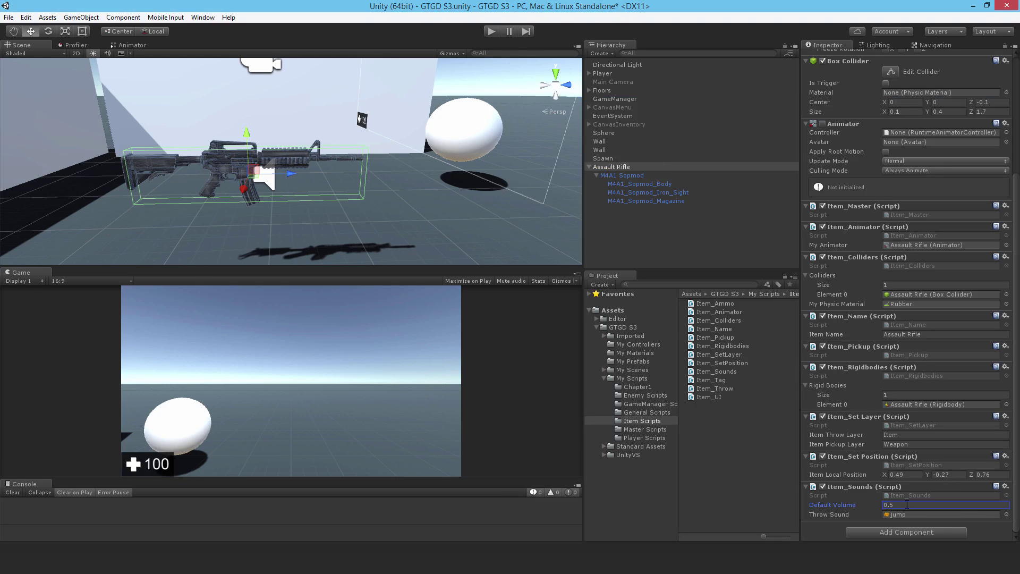
Step: Attach the Item_Tag script to Assault Rifle with Item as the item tag
{"action": "left_click_drag", "start_coordinate": [699, 382], "coordinate": [869, 530]}
{"action": "scroll", "coordinate": [876, 525], "scroll_direction": "down", "scroll_amount": 1}
{"action": "left_click", "coordinate": [897, 514]}
{"action": "type", "text": "Item"}
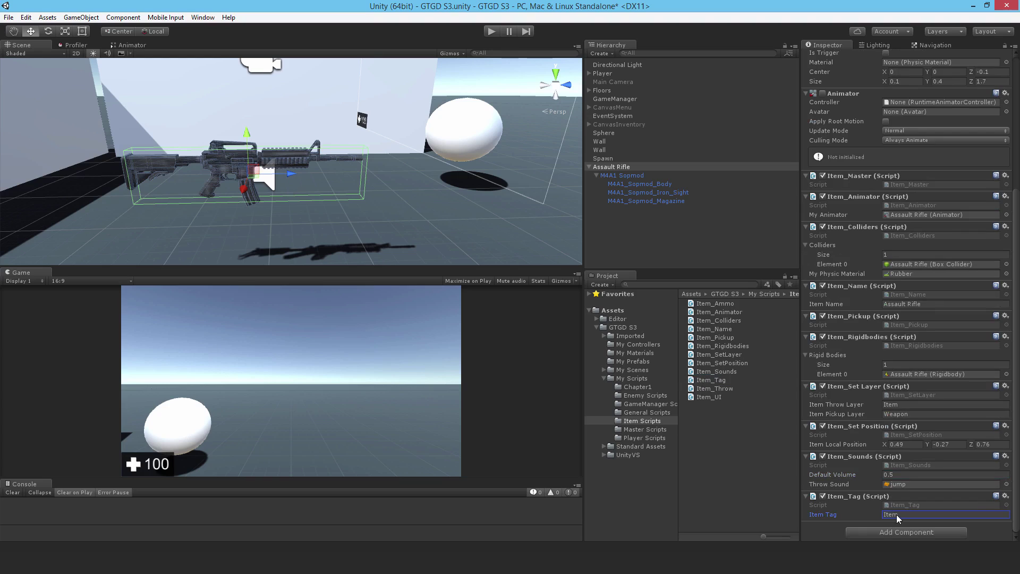
Step: Attach the Item_Throw script, allow the item to be thrown, and set the throw button name to Throw and the throw force to 200
{"action": "left_click_drag", "start_coordinate": [722, 388], "coordinate": [882, 528]}
{"action": "scroll", "coordinate": [881, 507], "scroll_direction": "down", "scroll_amount": 2}
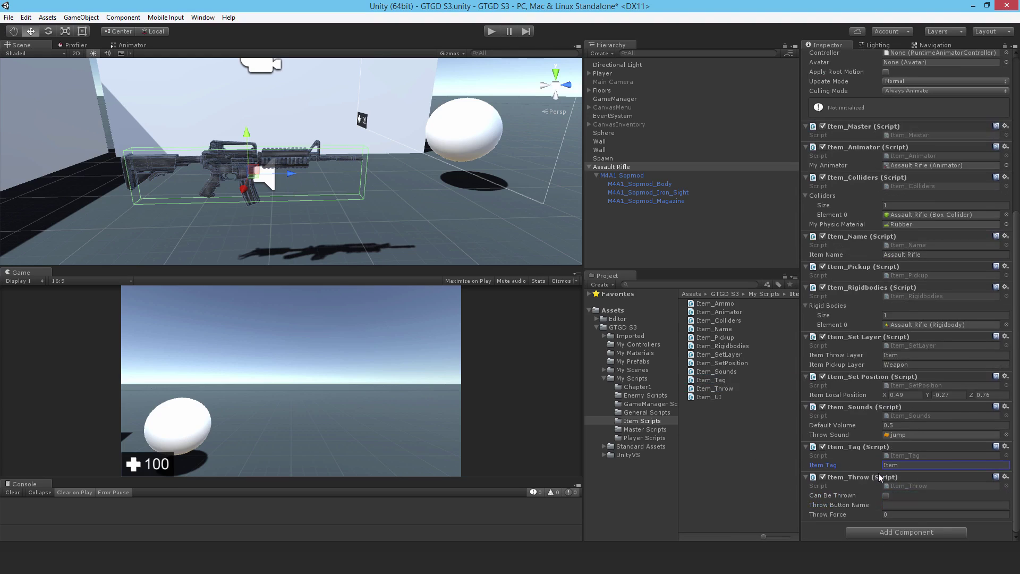
{"action": "left_click", "coordinate": [885, 495]}
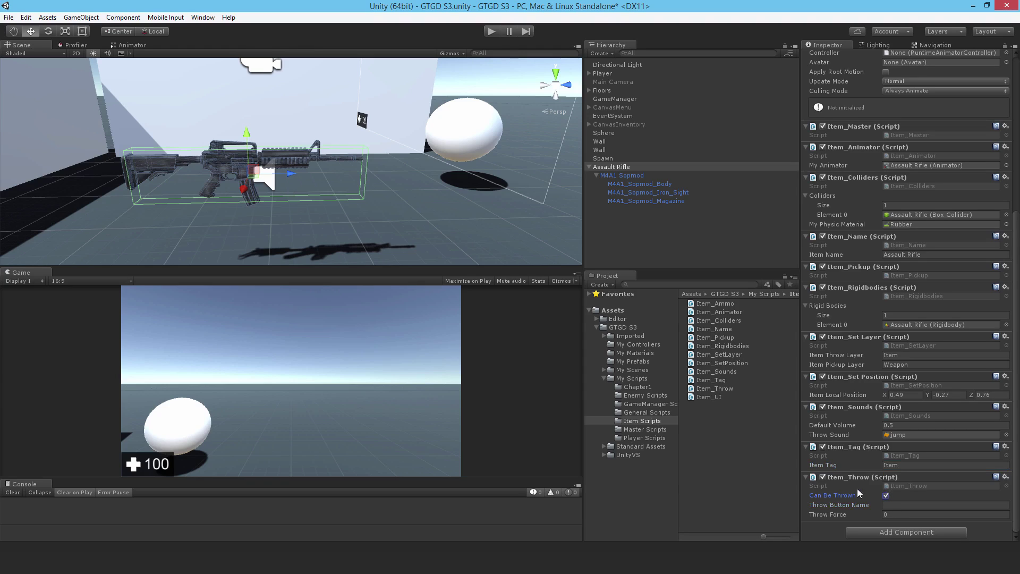
{"action": "left_click", "coordinate": [901, 504]}
{"action": "type", "text": "Throw"}
{"action": "key", "text": "Tab"}
{"action": "type", "text": "200"}
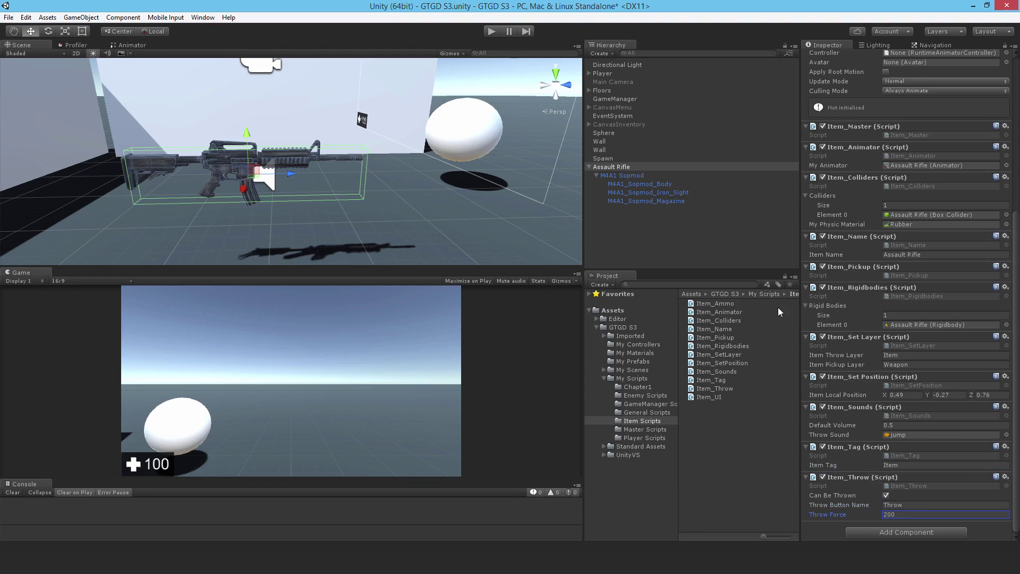
Step: Open the project's input settings and check the axes list for the Throw button
{"action": "left_click", "coordinate": [26, 19]}
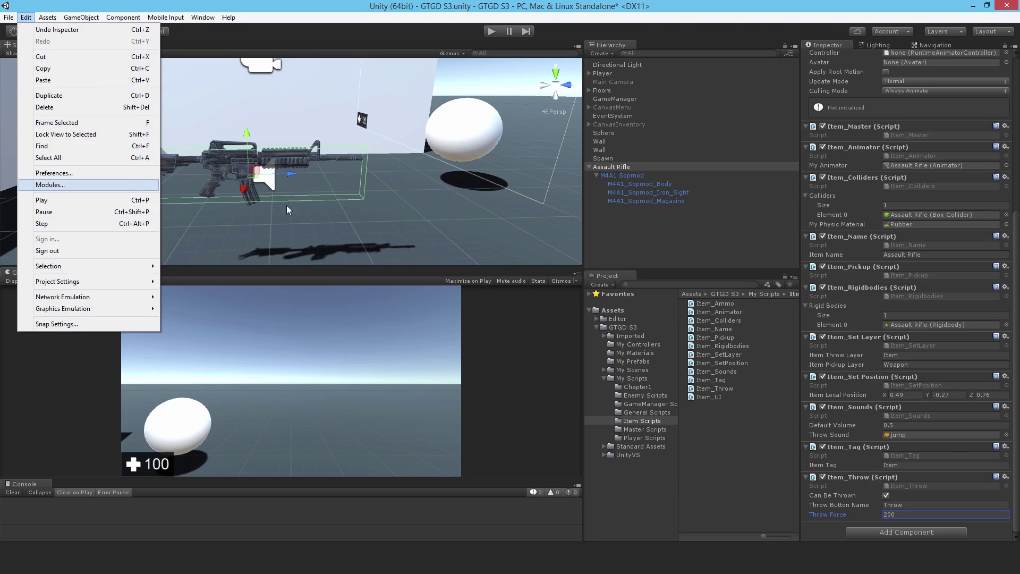
{"action": "mouse_move", "coordinate": [81, 285]}
{"action": "left_click", "coordinate": [204, 282]}
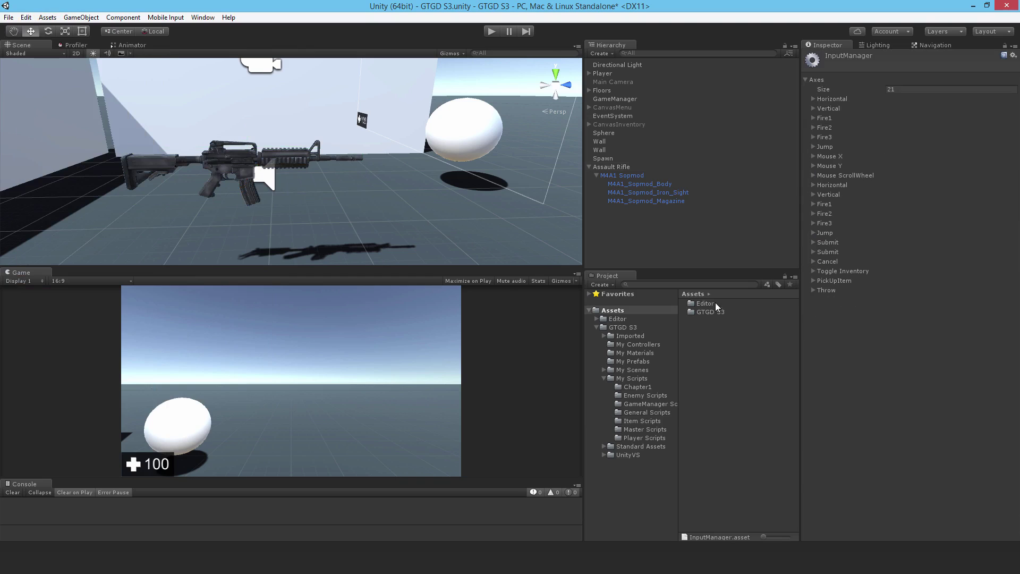
Step: Return to the Assault Rifle object and attach the Item_UI script from the Item Scripts folder
{"action": "left_click", "coordinate": [621, 176]}
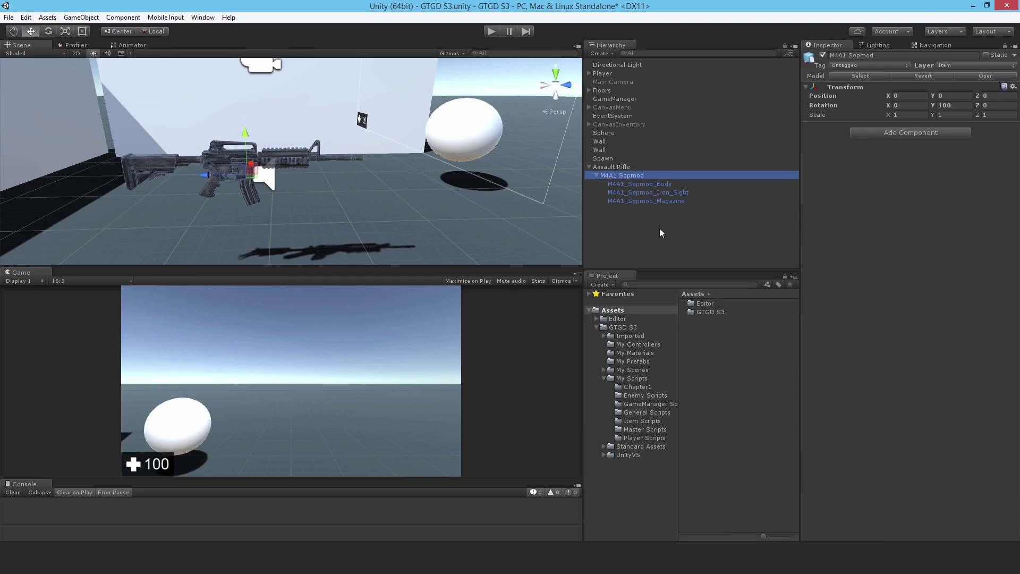
{"action": "left_click", "coordinate": [613, 167]}
{"action": "scroll", "coordinate": [829, 318], "scroll_direction": "down", "scroll_amount": 5}
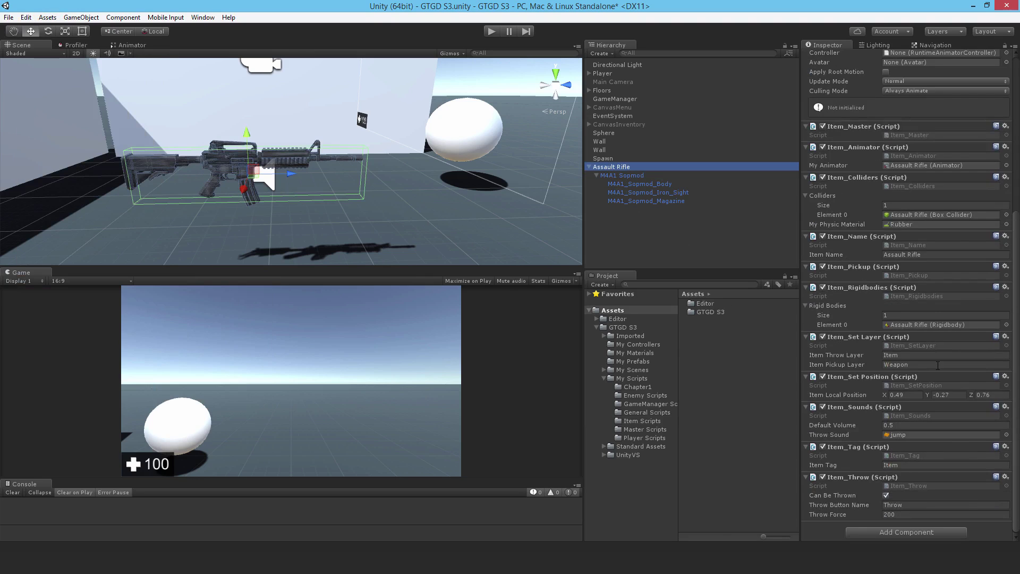
{"action": "left_click", "coordinate": [637, 421]}
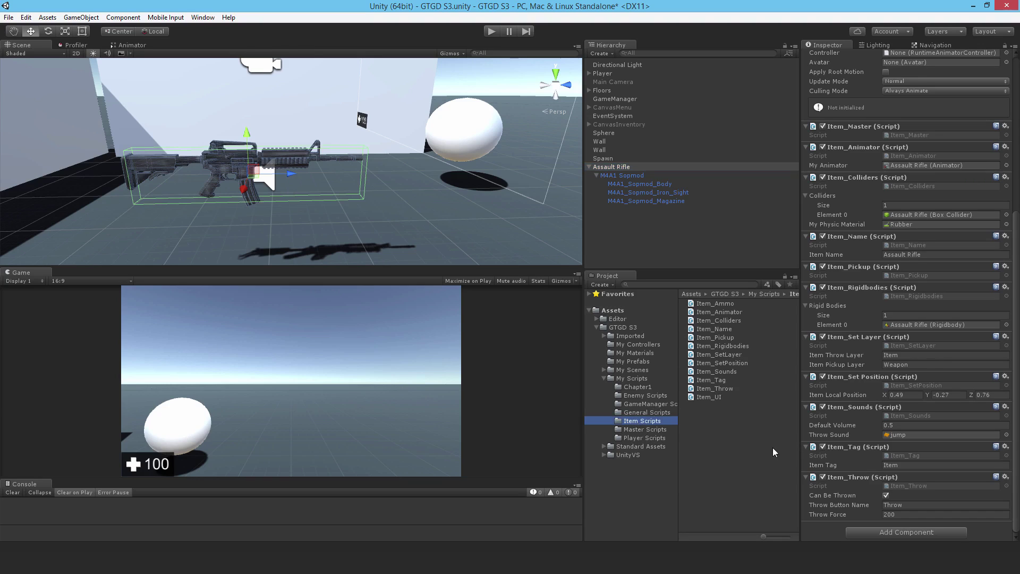
{"action": "left_click_drag", "start_coordinate": [709, 398], "coordinate": [913, 537]}
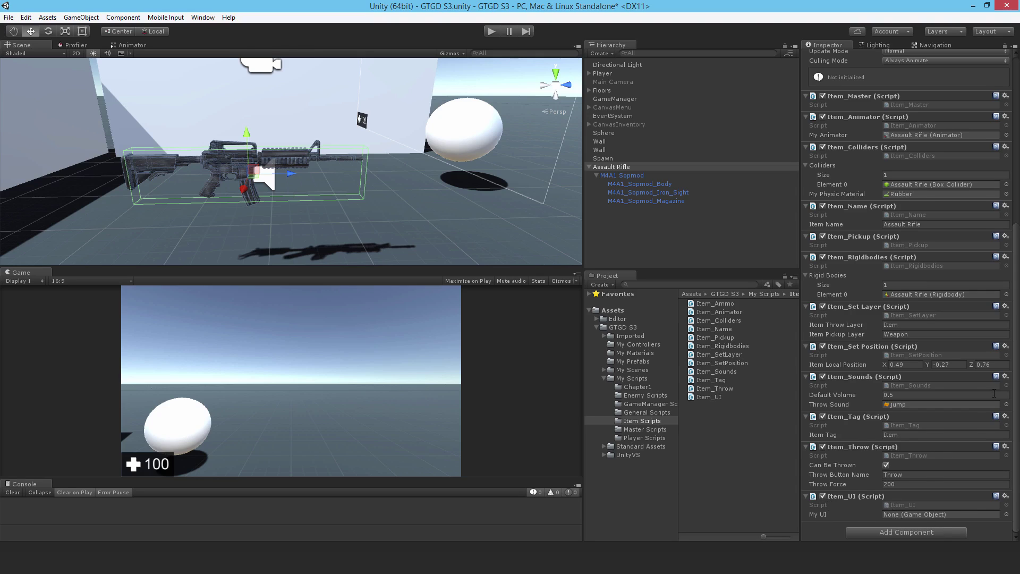
Step: Save the scene, run the game, and look through the console messages
{"action": "scroll", "coordinate": [990, 398], "scroll_direction": "up", "scroll_amount": 10}
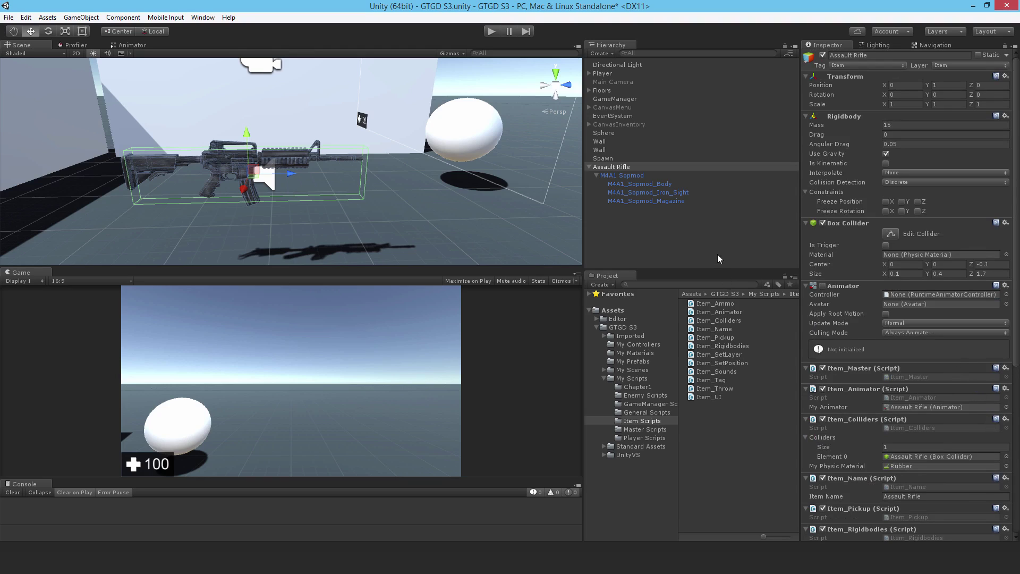
{"action": "key", "text": "ctrl+s"}
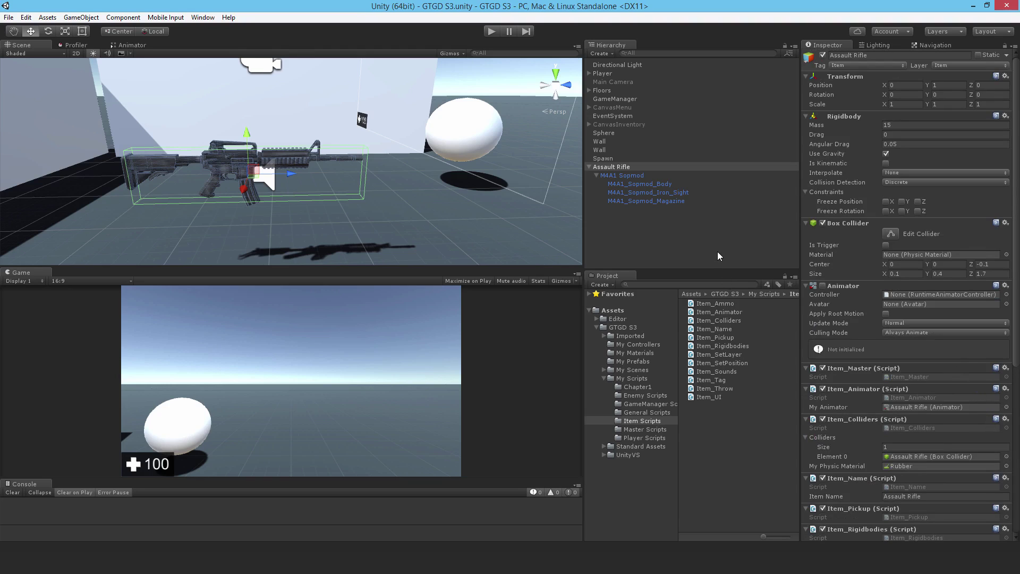
{"action": "left_click", "coordinate": [492, 31]}
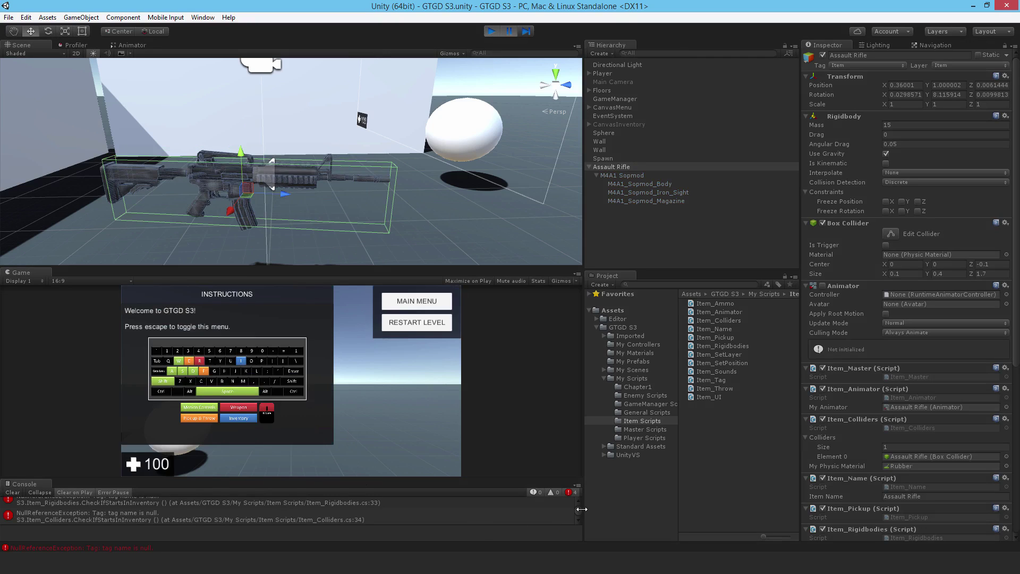
{"action": "left_click_drag", "start_coordinate": [578, 513], "coordinate": [579, 506]}
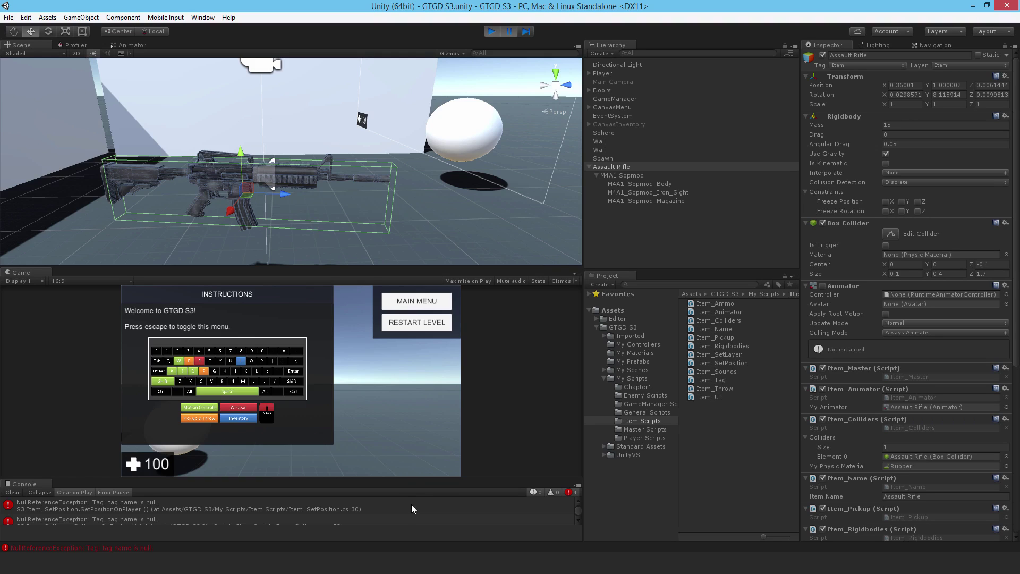
Step: Open the script behind the Item_SetPosition console error in Visual Studio and examine the player tag comparison in SetPositionOnPlayer
{"action": "double_click", "coordinate": [349, 508]}
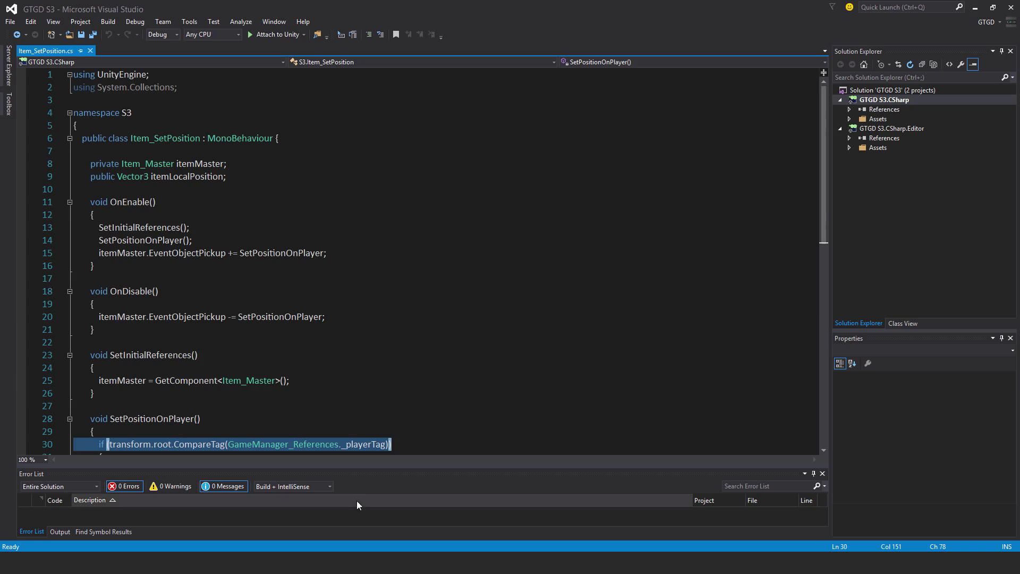
{"action": "scroll", "coordinate": [365, 372], "scroll_direction": "down", "scroll_amount": 2}
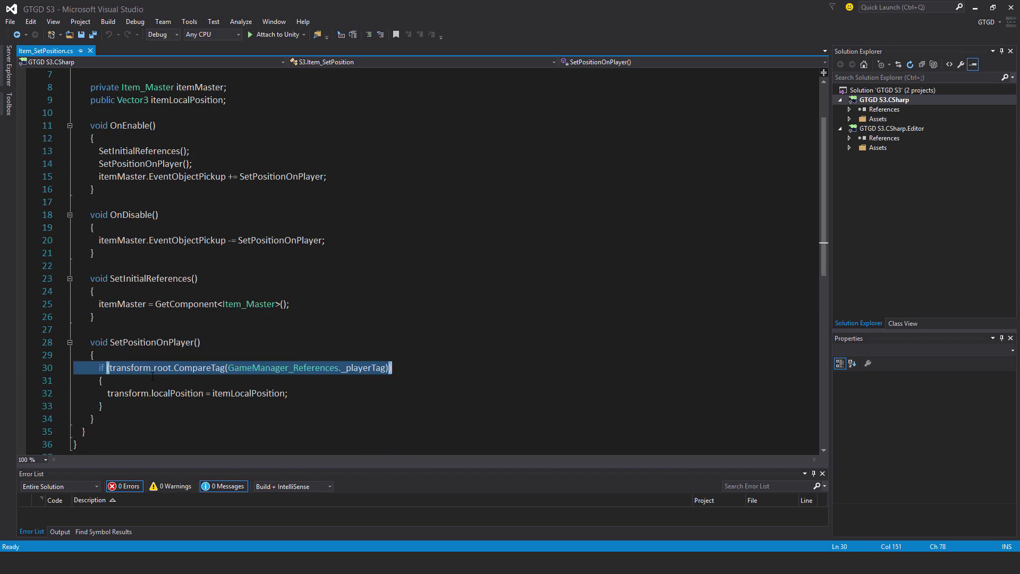
{"action": "mouse_move", "coordinate": [253, 373]}
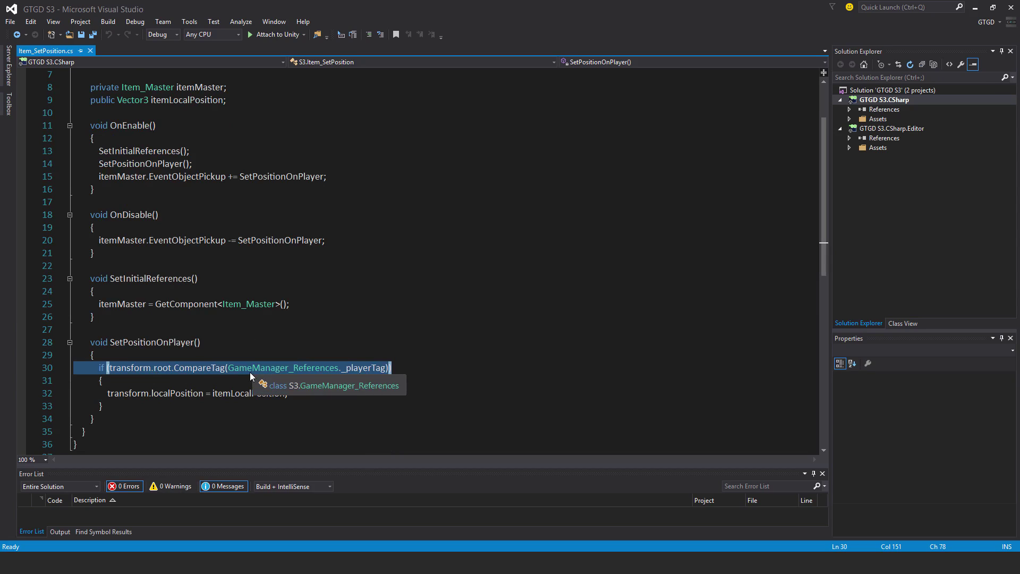
{"action": "mouse_move", "coordinate": [356, 364]}
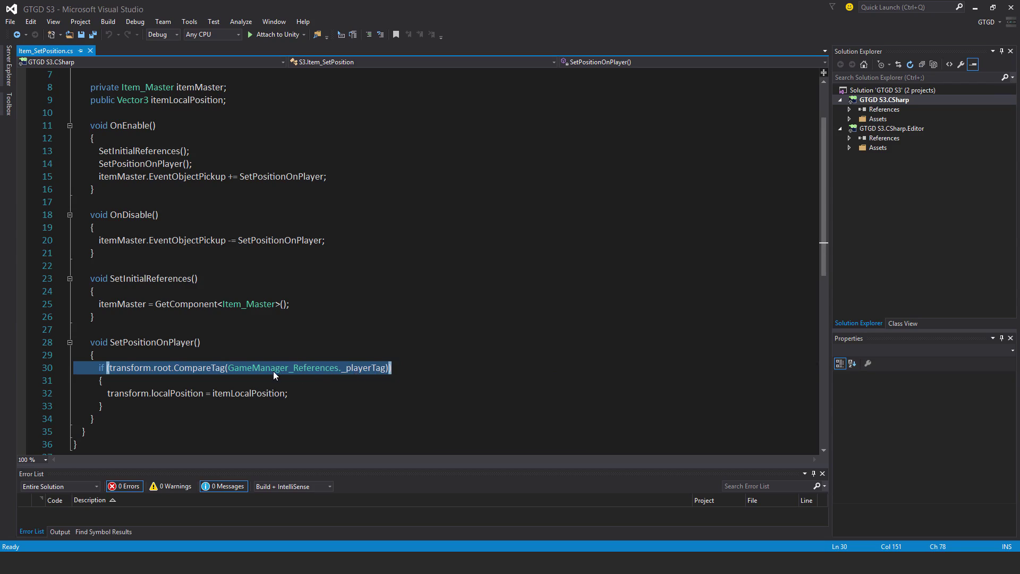
{"action": "double_click", "coordinate": [330, 368]}
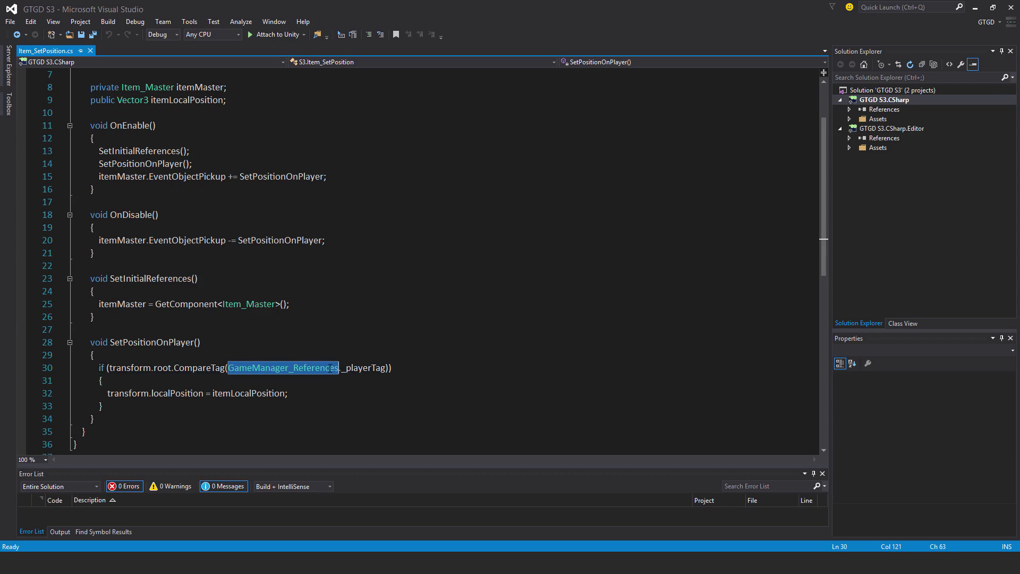
{"action": "double_click", "coordinate": [368, 368]}
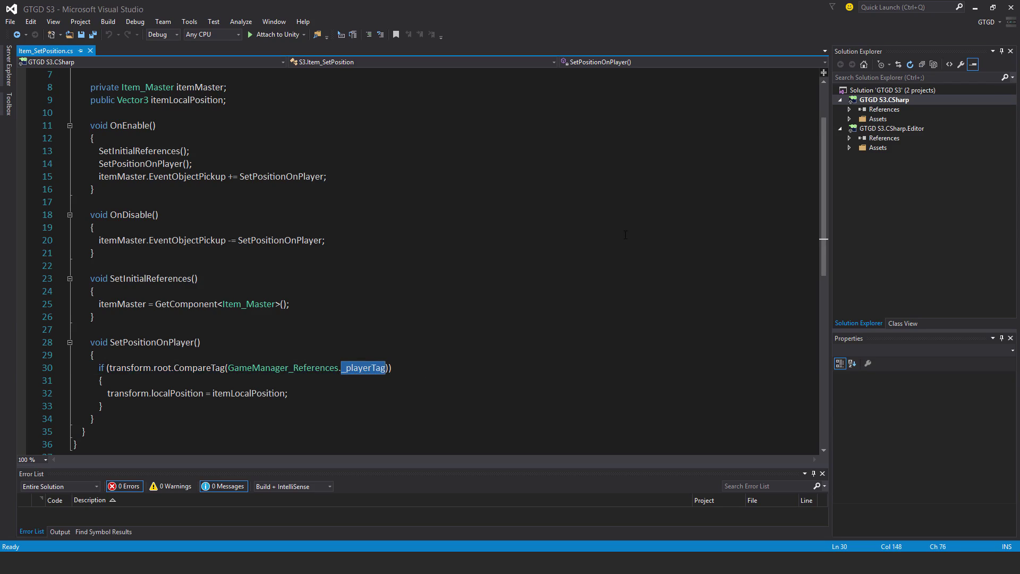
Step: Add an empty void Start() method below OnDisable in the Item_SetPosition script
{"action": "mouse_move", "coordinate": [362, 368]}
{"action": "scroll", "coordinate": [270, 362], "scroll_direction": "up", "scroll_amount": 2}
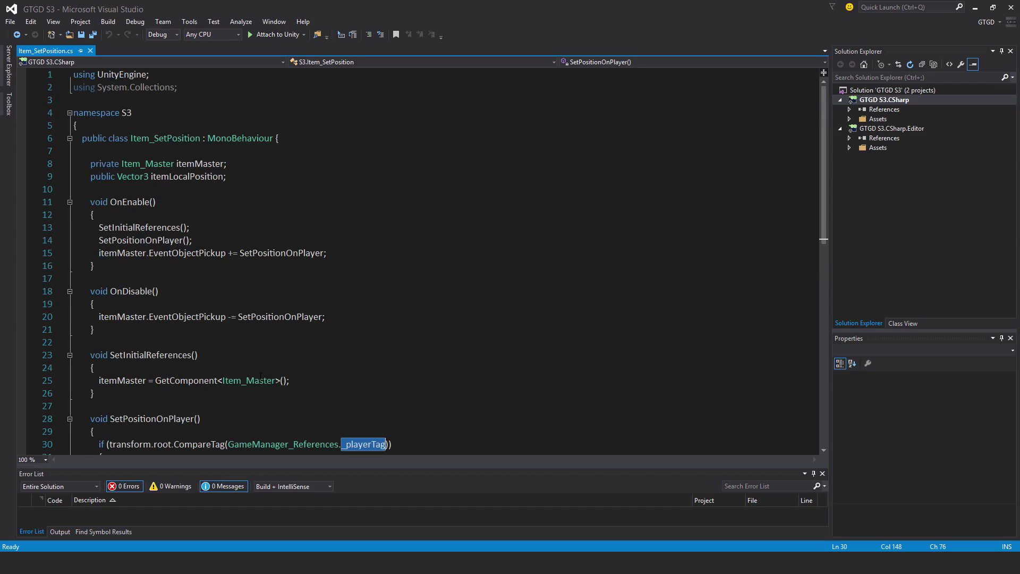
{"action": "left_click", "coordinate": [117, 331]}
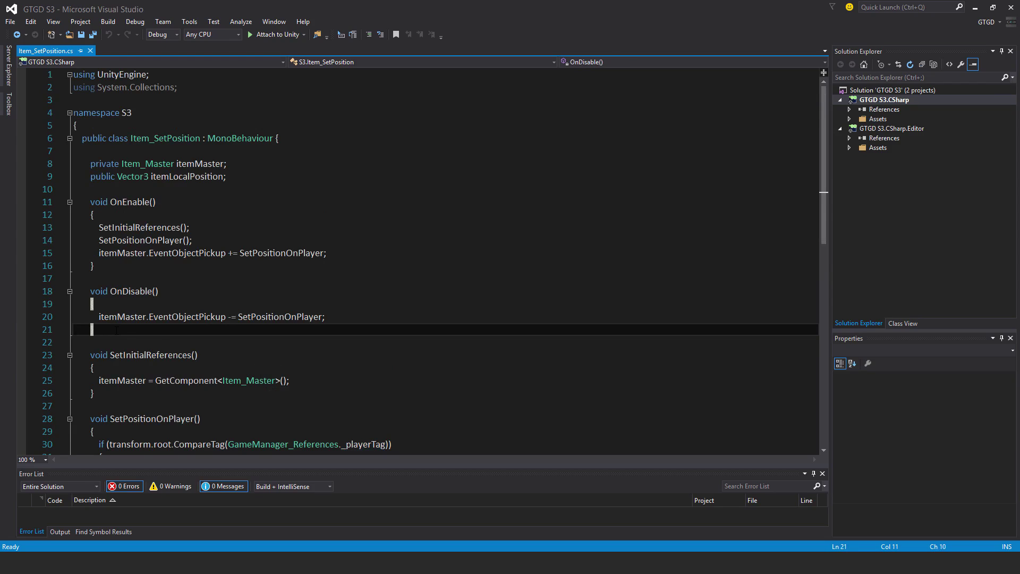
{"action": "key", "text": "Return"}
{"action": "key", "text": "Return"}
{"action": "type", "text": "void Sta"}
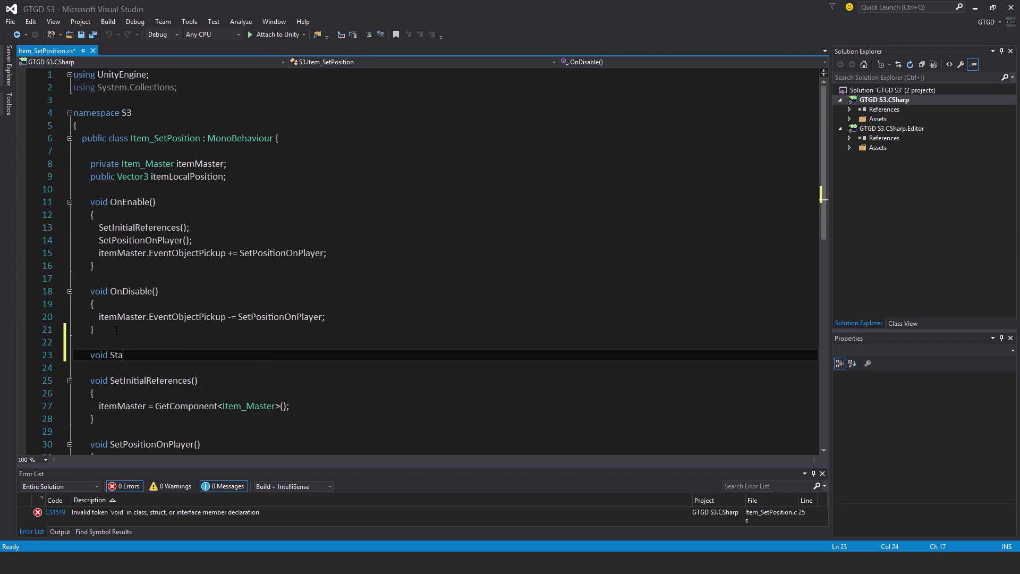
{"action": "type", "text": "rt()"}
{"action": "key", "text": "Return"}
{"action": "type", "text": "{"}
{"action": "key", "text": "Return"}
{"action": "key", "text": "Return"}
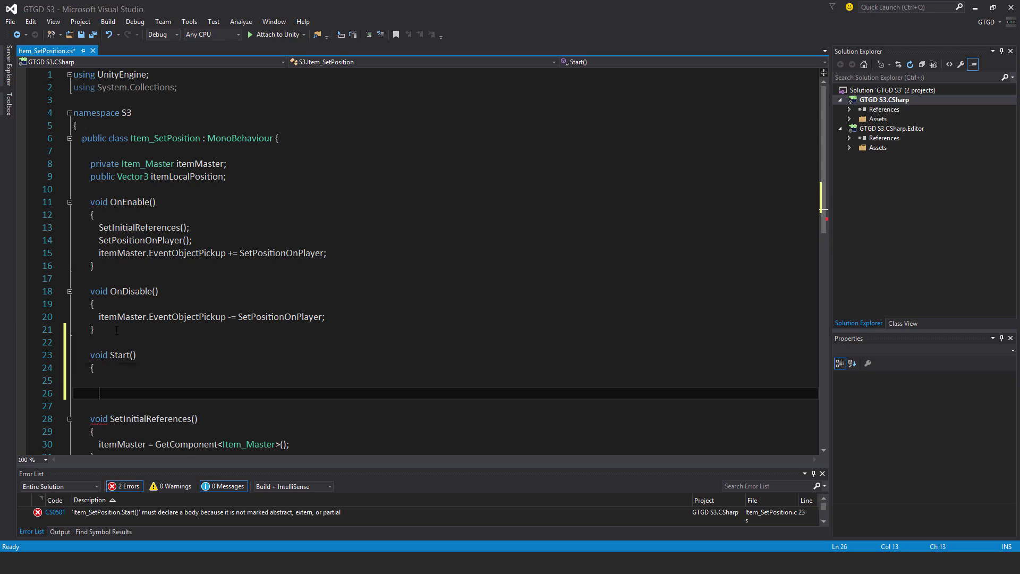
{"action": "type", "text": "}"}
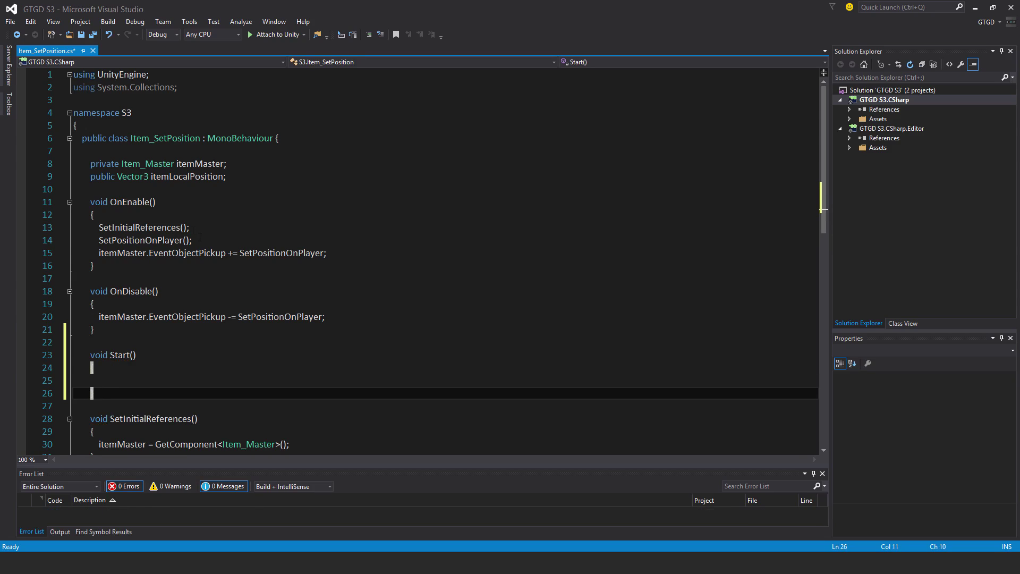
Step: Move the SetPositionOnPlayer() call from OnEnable into Start, remove the leftover blank line, and save Item_SetPosition
{"action": "left_click_drag", "start_coordinate": [199, 240], "coordinate": [99, 241]}
{"action": "key", "text": "ctrl+x"}
{"action": "left_click", "coordinate": [116, 375]}
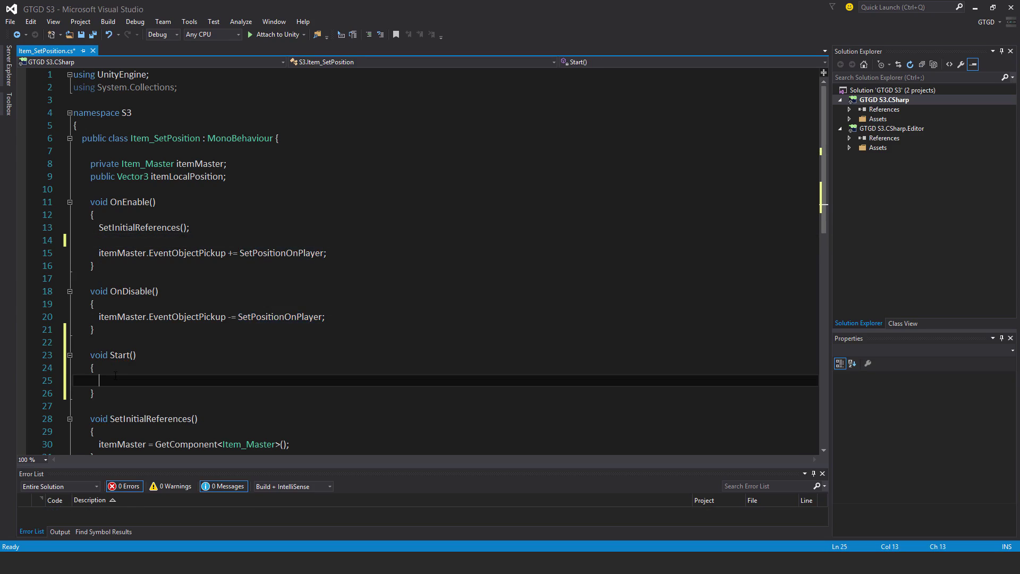
{"action": "key", "text": "ctrl+v"}
{"action": "left_click", "coordinate": [213, 215]}
{"action": "left_click", "coordinate": [214, 228]}
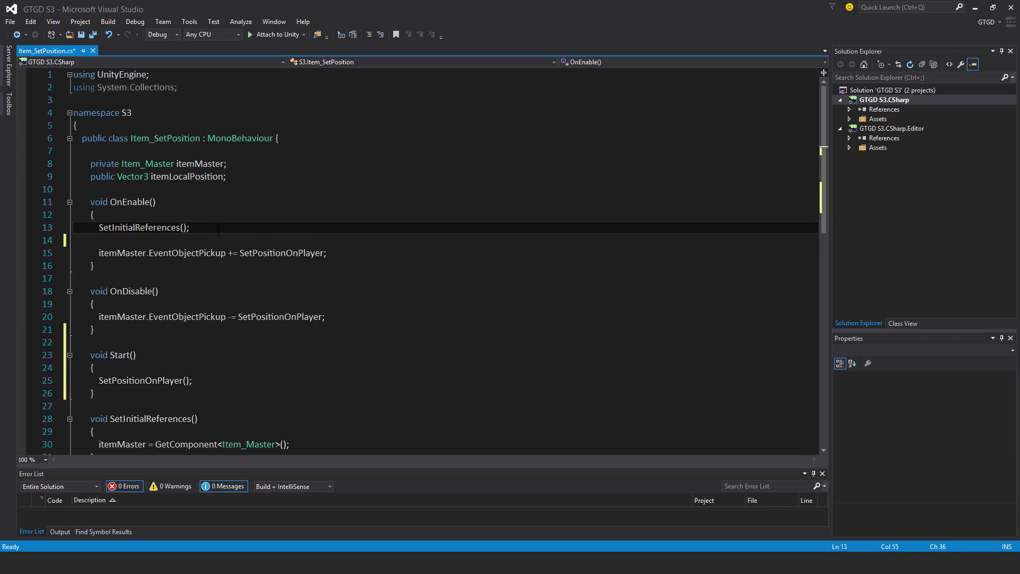
{"action": "key", "text": "Delete"}
{"action": "key", "text": "ctrl+s"}
Step: Review the GameManager_References._playerTag comparison in SetPositionOnPlayer against the edited OnEnable and Start methods
{"action": "scroll", "coordinate": [217, 293], "scroll_direction": "down", "scroll_amount": 4}
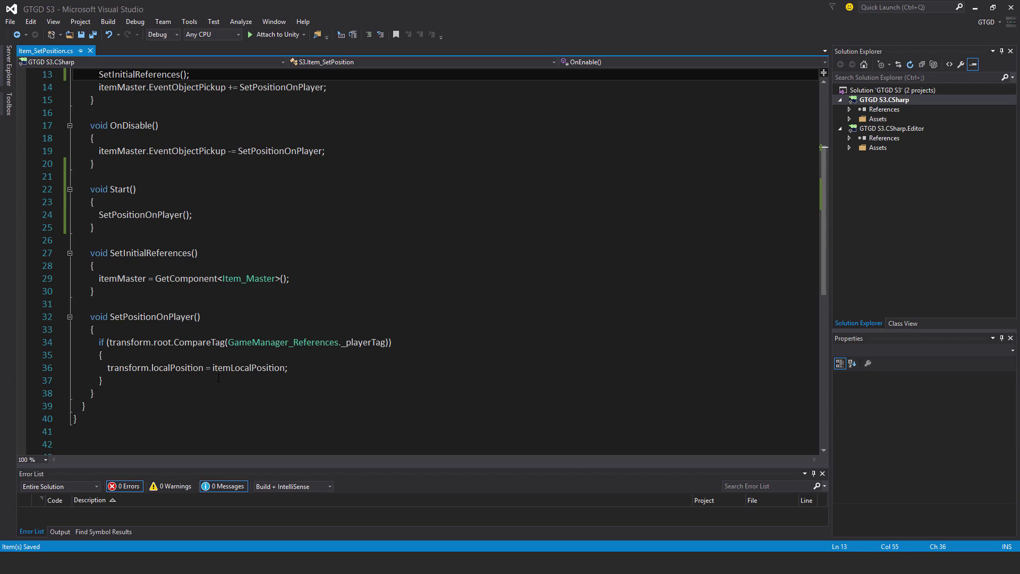
{"action": "mouse_move", "coordinate": [147, 366]}
{"action": "left_click_drag", "start_coordinate": [272, 343], "coordinate": [385, 342]}
{"action": "left_click", "coordinate": [410, 349]}
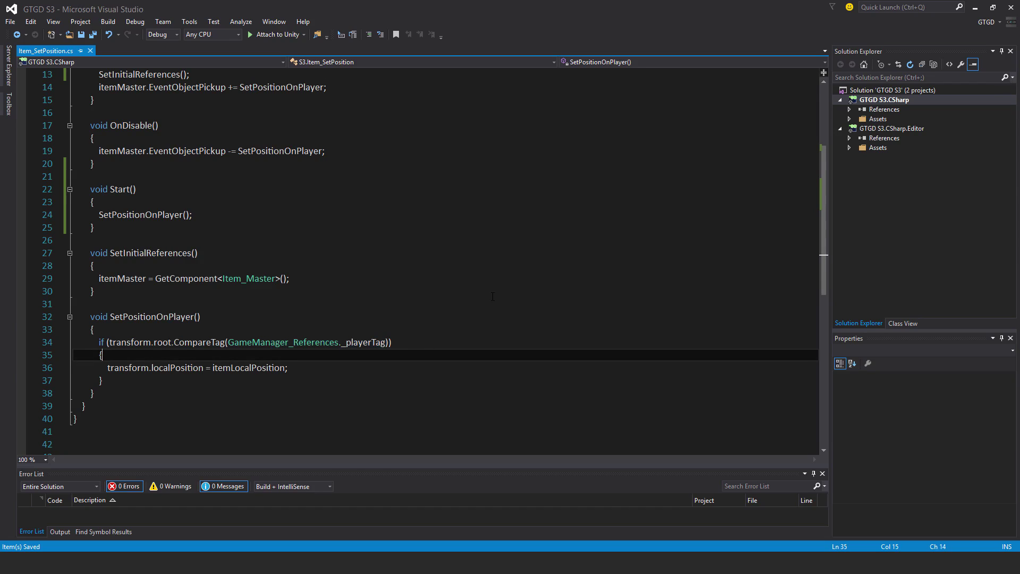
{"action": "scroll", "coordinate": [508, 310], "scroll_direction": "up", "scroll_amount": 4}
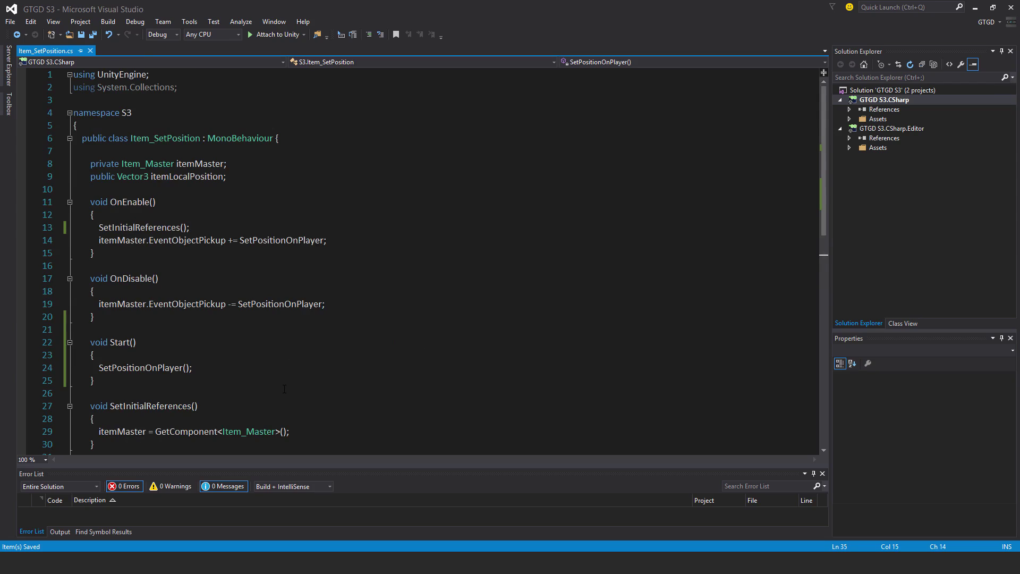
Step: Open the Item_SetLayer script at its player tag comparison and add an empty void Start() method below OnDisable
{"action": "key", "text": "F8"}
{"action": "scroll", "coordinate": [541, 350], "scroll_direction": "up", "scroll_amount": 3}
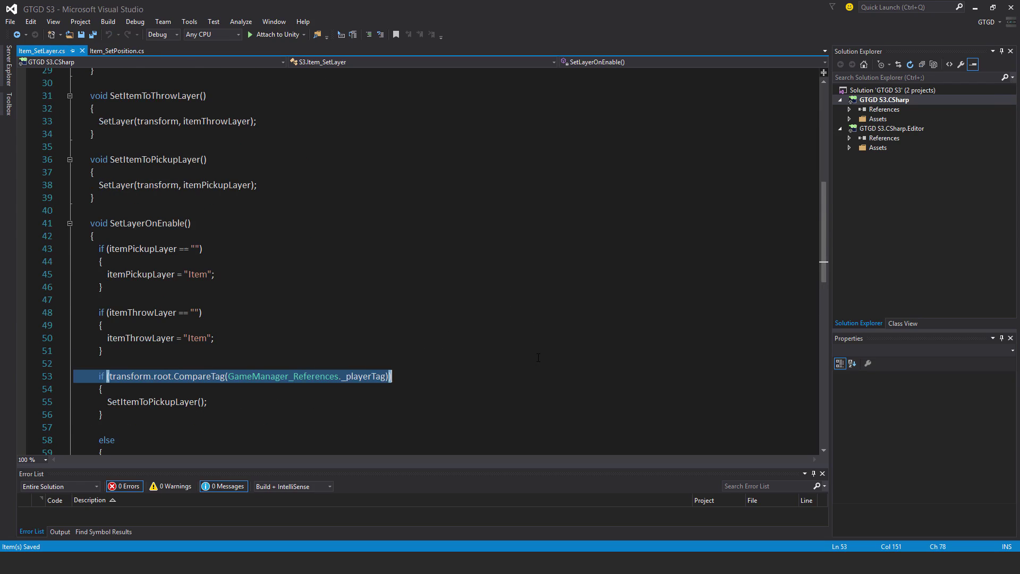
{"action": "scroll", "coordinate": [538, 357], "scroll_direction": "up", "scroll_amount": 9}
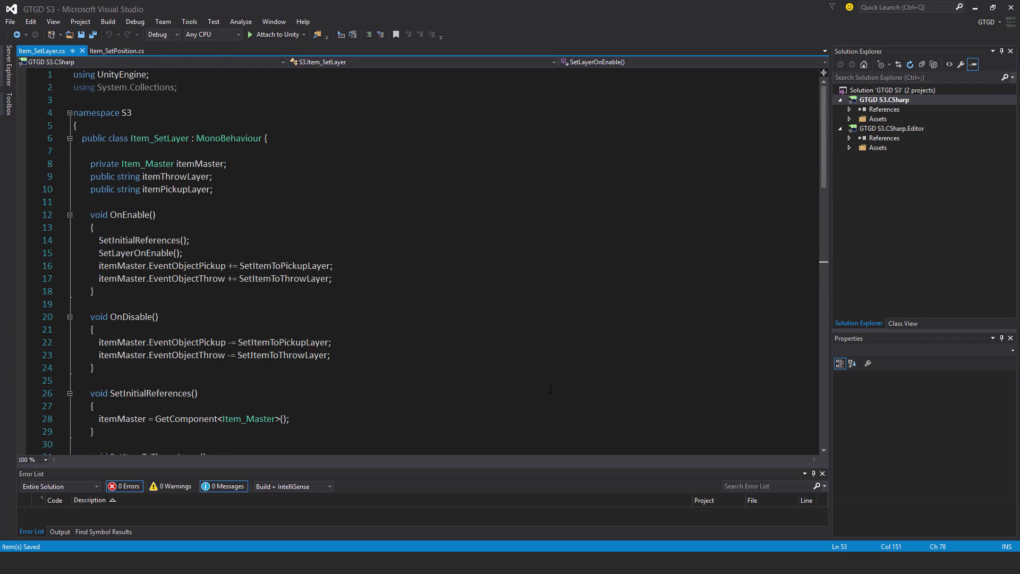
{"action": "scroll", "coordinate": [550, 389], "scroll_direction": "down", "scroll_amount": 11}
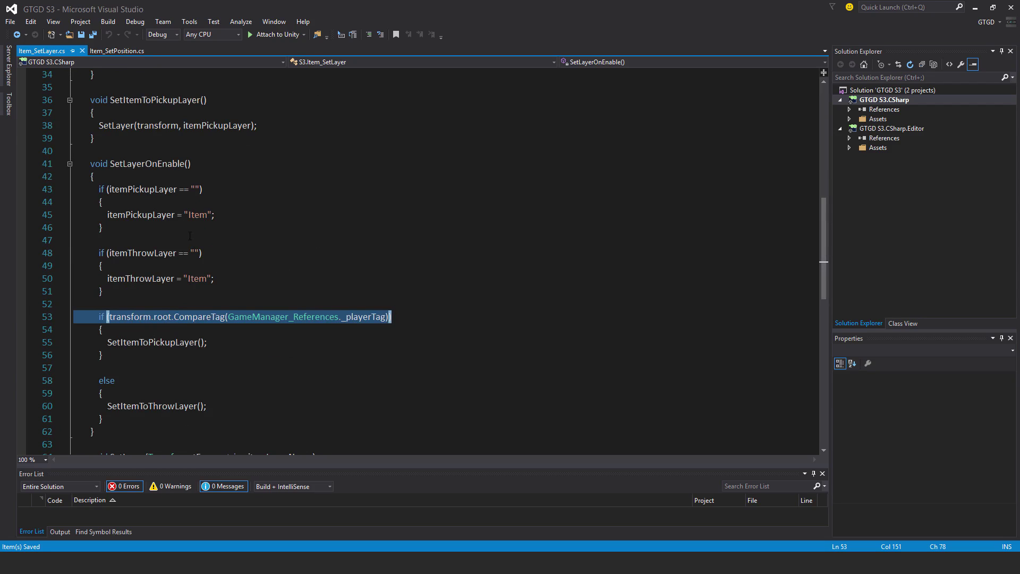
{"action": "scroll", "coordinate": [234, 349], "scroll_direction": "up", "scroll_amount": 10}
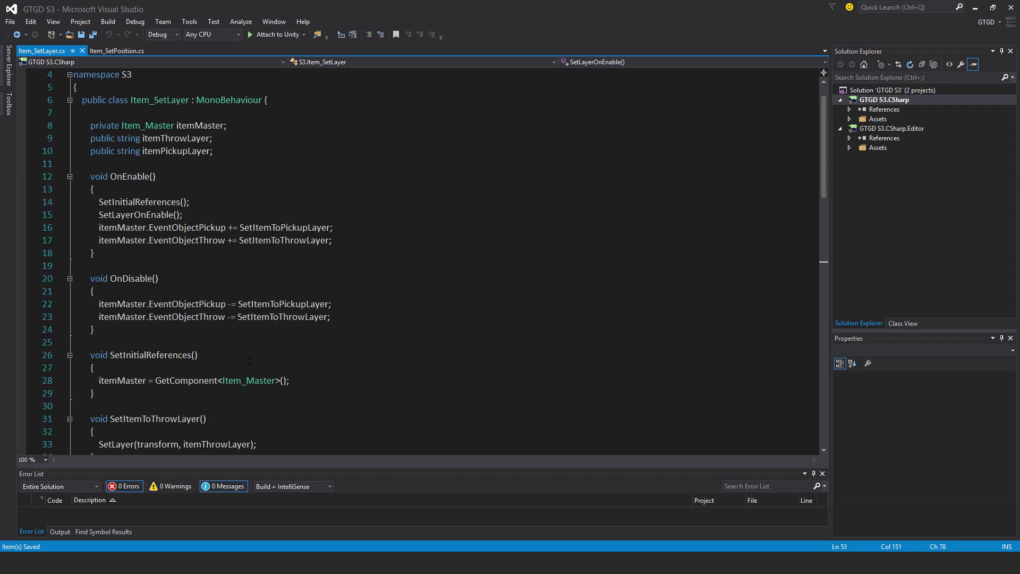
{"action": "left_click", "coordinate": [114, 332]}
{"action": "key", "text": "Return"}
{"action": "key", "text": "Return"}
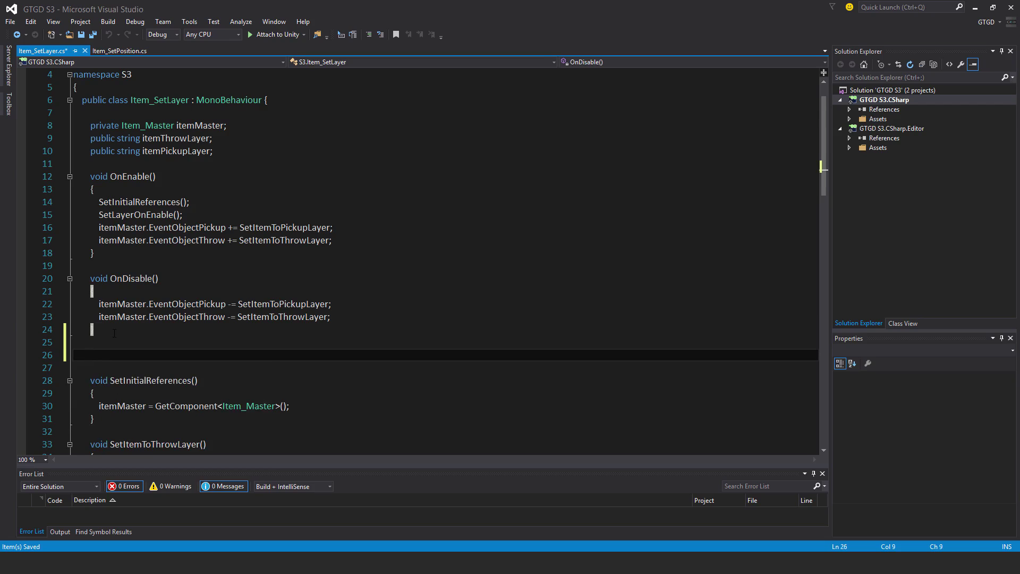
{"action": "type", "text": "void Start()"}
{"action": "key", "text": "Return"}
{"action": "type", "text": "{"}
{"action": "key", "text": "Return"}
{"action": "key", "text": "Return"}
{"action": "type", "text": "}"}
Step: Move the SetLayerOnEnable() call from OnEnable into Start, remove the leftover blank line, and save Item_SetLayer
{"action": "left_click_drag", "start_coordinate": [182, 214], "coordinate": [99, 214]}
{"action": "key", "text": "ctrl+x"}
{"action": "left_click", "coordinate": [126, 378]}
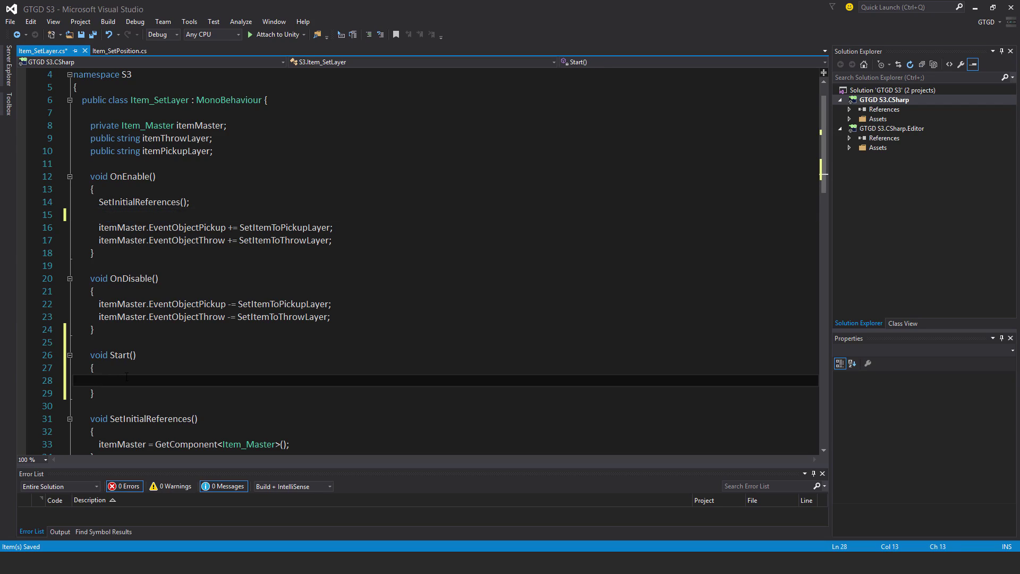
{"action": "key", "text": "ctrl+v"}
{"action": "left_click", "coordinate": [205, 197]}
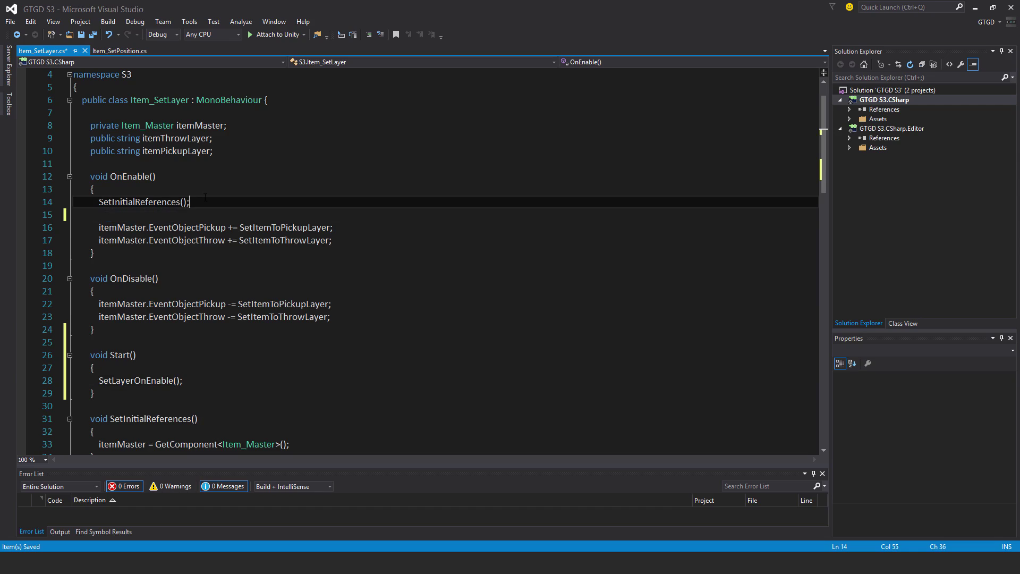
{"action": "key", "text": "Delete"}
{"action": "key", "text": "ctrl+s"}
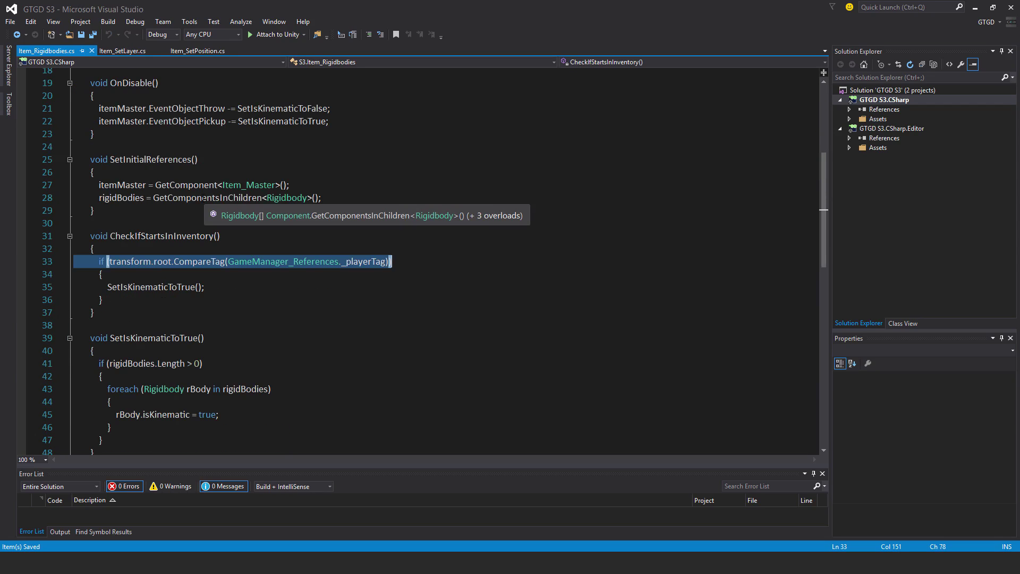
Step: Check where Item_Rigidbodies compares the player tag and add an empty void Start() method below its OnDisable
{"action": "scroll", "coordinate": [204, 198], "scroll_direction": "up", "scroll_amount": 6}
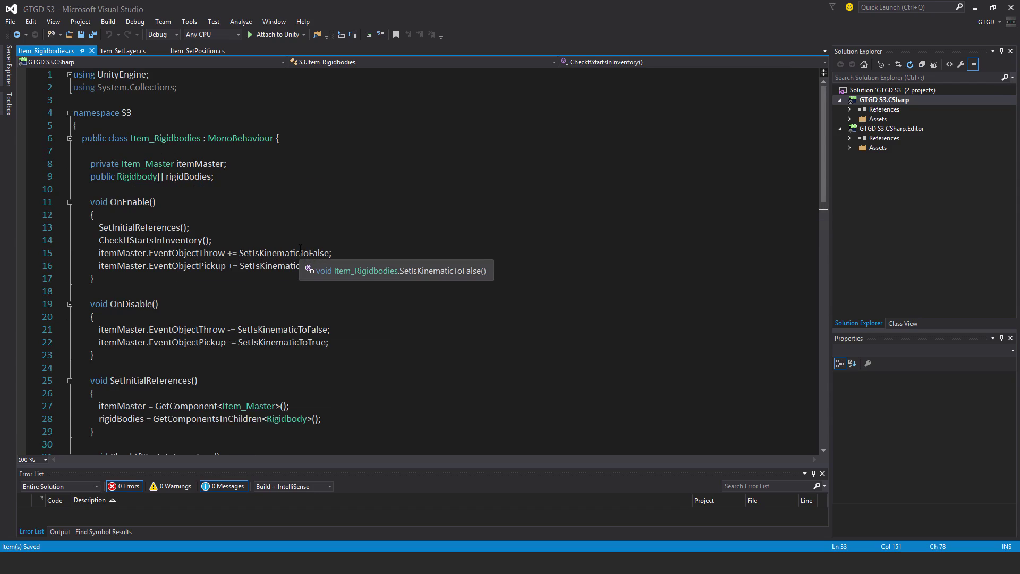
{"action": "scroll", "coordinate": [300, 248], "scroll_direction": "down", "scroll_amount": 5}
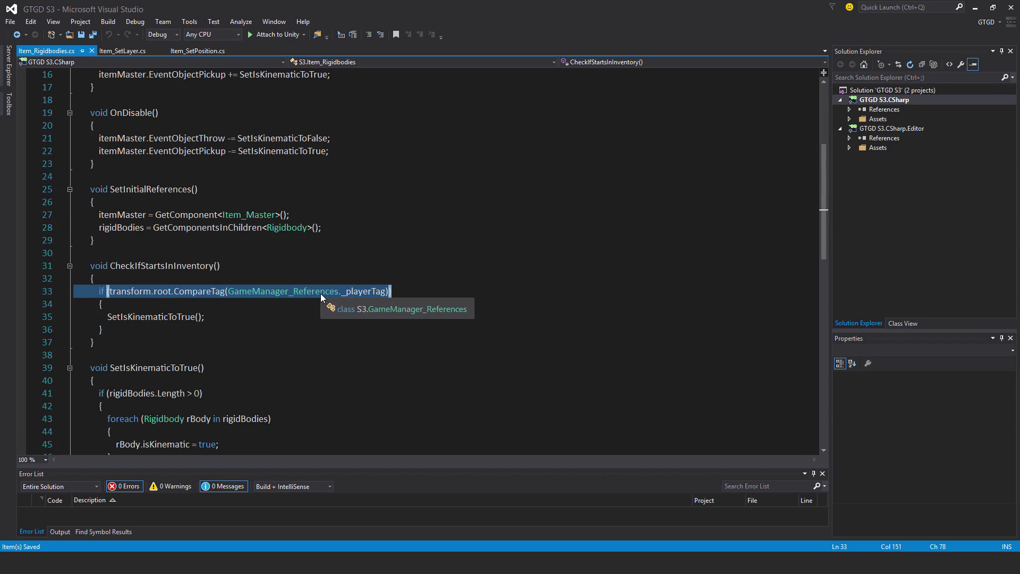
{"action": "scroll", "coordinate": [243, 314], "scroll_direction": "up", "scroll_amount": 4}
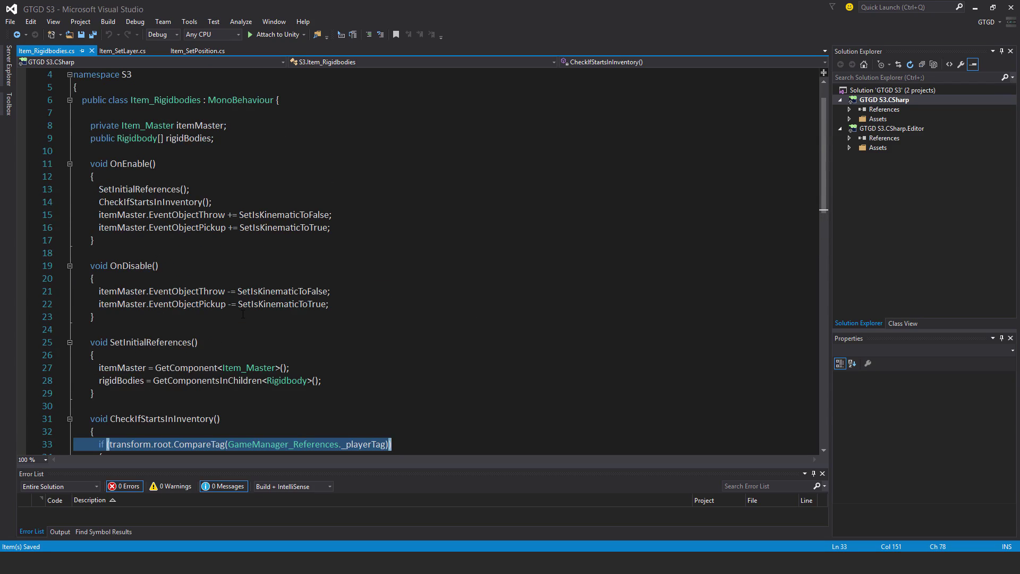
{"action": "scroll", "coordinate": [243, 314], "scroll_direction": "down", "scroll_amount": 1}
{"action": "left_click", "coordinate": [115, 277]}
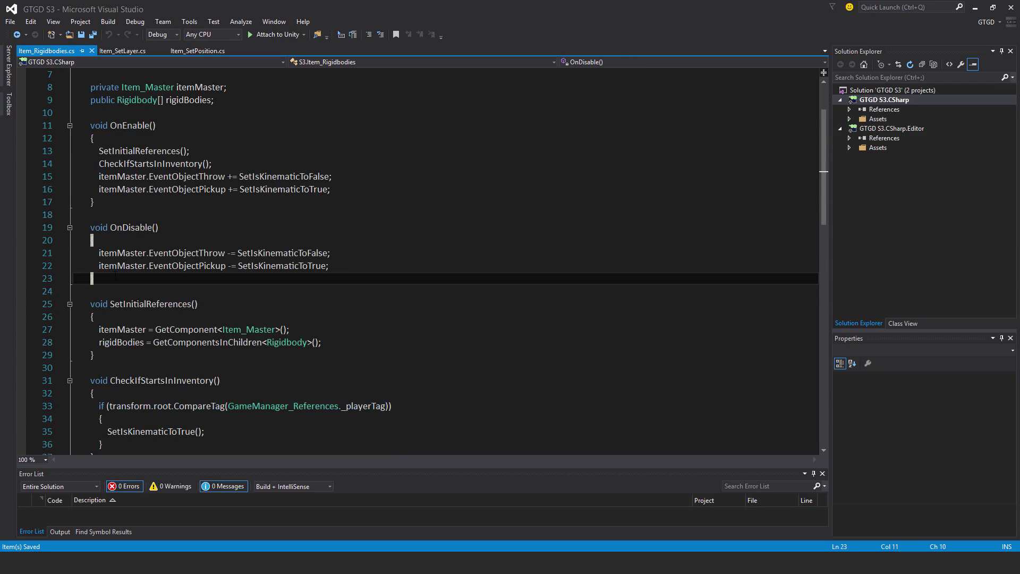
{"action": "key", "text": "Return"}
{"action": "key", "text": "Return"}
{"action": "type", "text": "void Start()"}
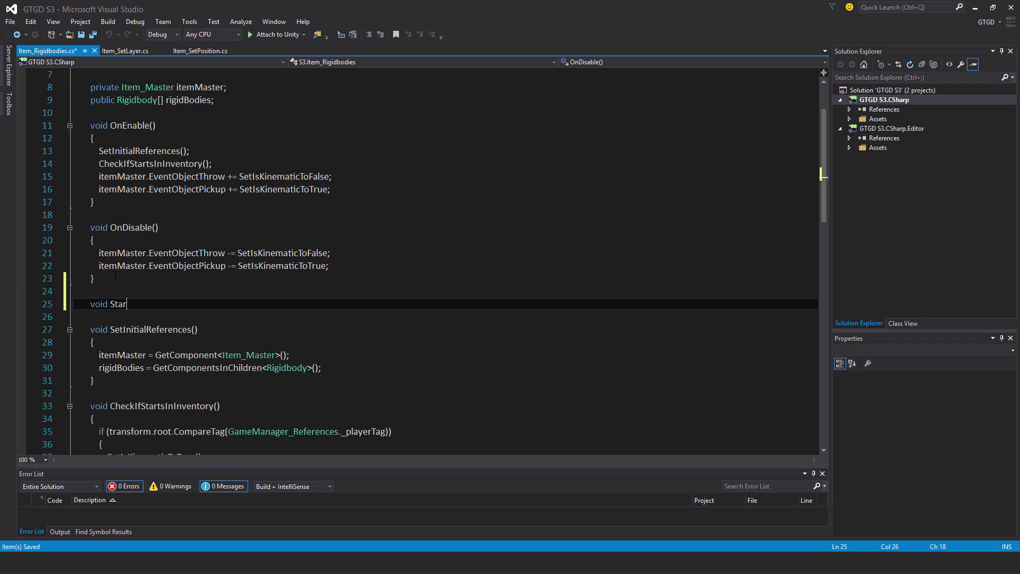
{"action": "key", "text": "Return"}
{"action": "type", "text": "{"}
{"action": "key", "text": "Return"}
{"action": "key", "text": "Return"}
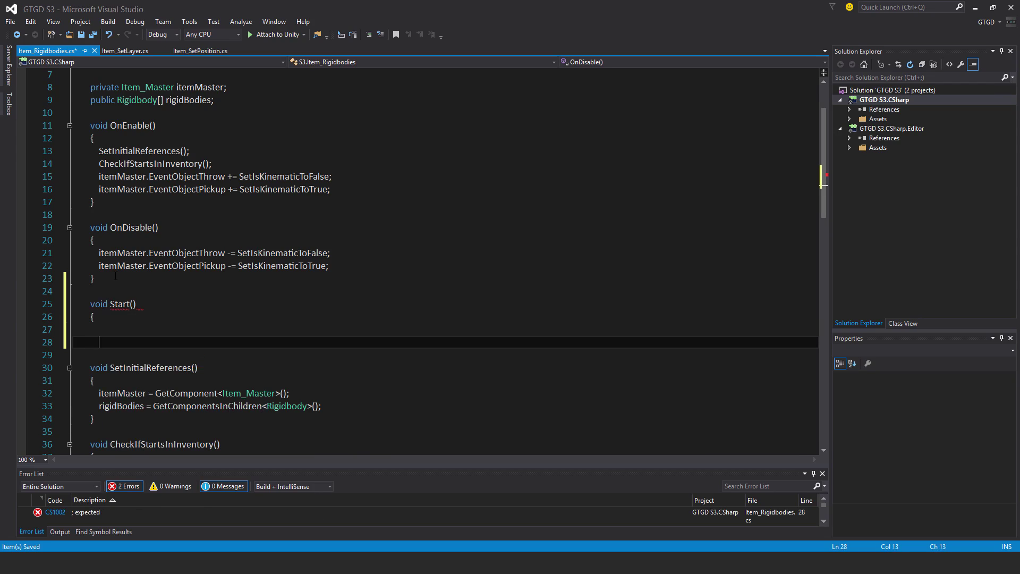
{"action": "type", "text": "}"}
Step: Move the CheckIfStartsInInventory() call from OnEnable into Start, remove the leftover blank line, and save Item_Rigidbodies
{"action": "left_click_drag", "start_coordinate": [212, 164], "coordinate": [100, 175]}
{"action": "key", "text": "ctrl+x"}
{"action": "left_click", "coordinate": [120, 342]}
{"action": "left_click", "coordinate": [121, 328]}
{"action": "key", "text": "ctrl+v"}
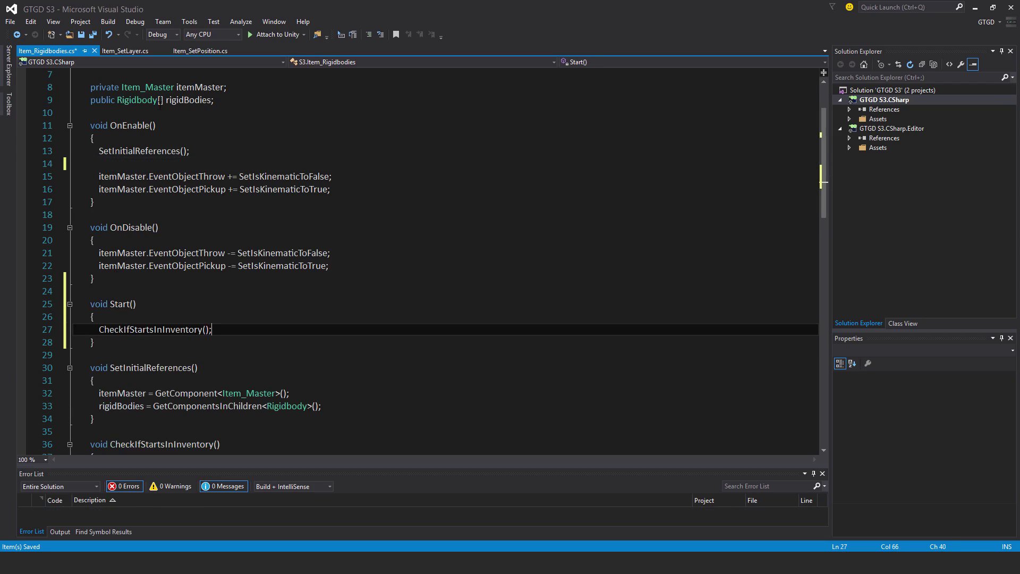
{"action": "left_click", "coordinate": [206, 151]}
{"action": "key", "text": "Delete"}
{"action": "key", "text": "ctrl+s"}
{"action": "scroll", "coordinate": [284, 230], "scroll_direction": "down", "scroll_amount": 2}
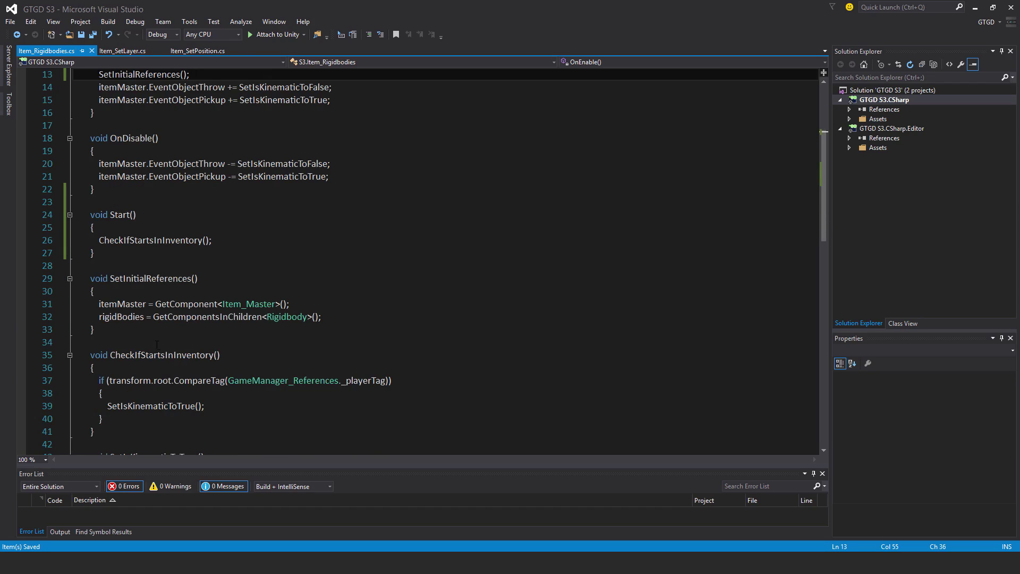
{"action": "mouse_move", "coordinate": [183, 316]}
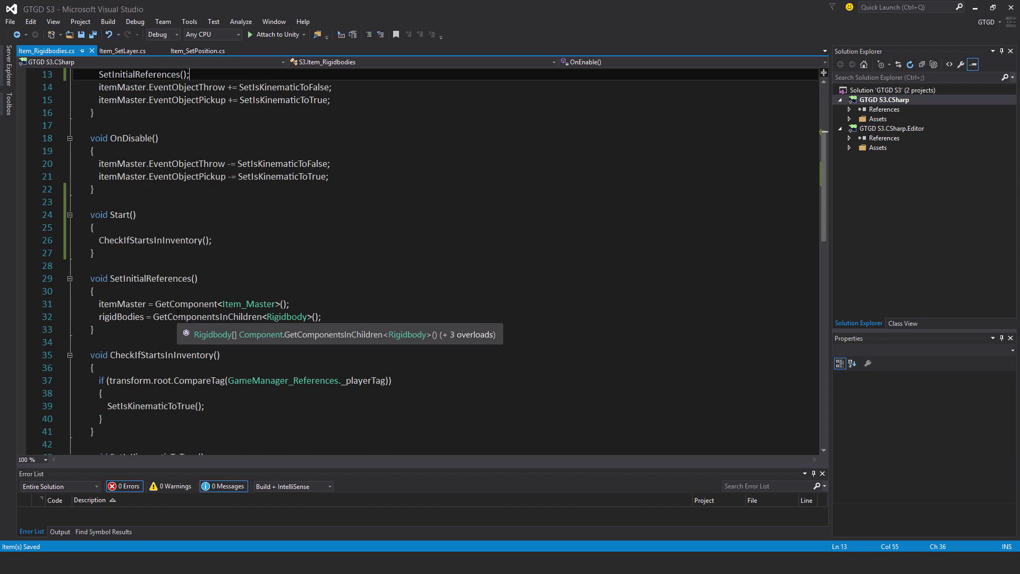
{"action": "scroll", "coordinate": [177, 318], "scroll_direction": "down", "scroll_amount": 2}
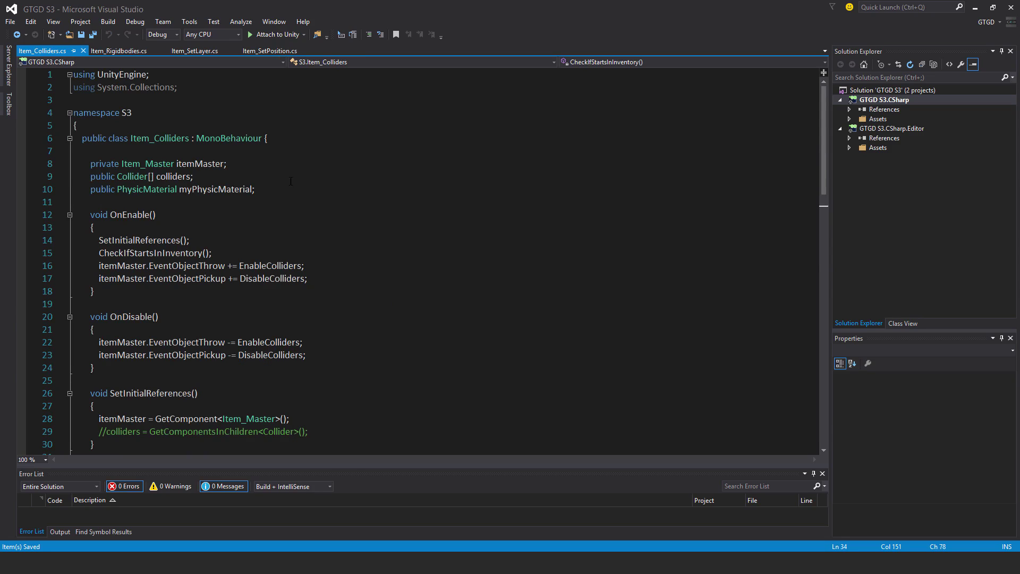
Step: Check where Item_Colliders compares the player tag and add an empty void Start() method below its OnDisable
{"action": "scroll", "coordinate": [232, 189], "scroll_direction": "down", "scroll_amount": 4}
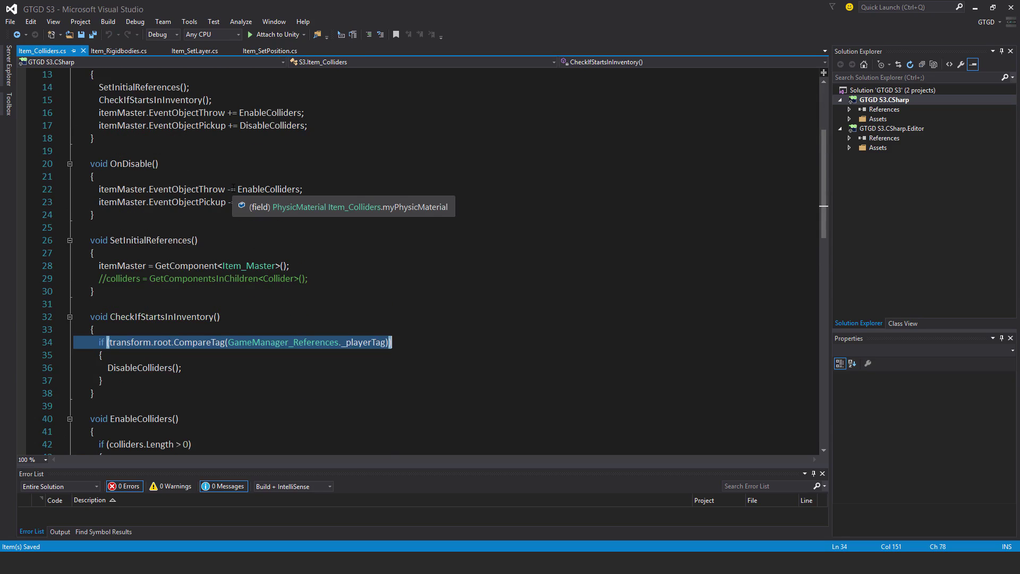
{"action": "scroll", "coordinate": [169, 330], "scroll_direction": "up", "scroll_amount": 2}
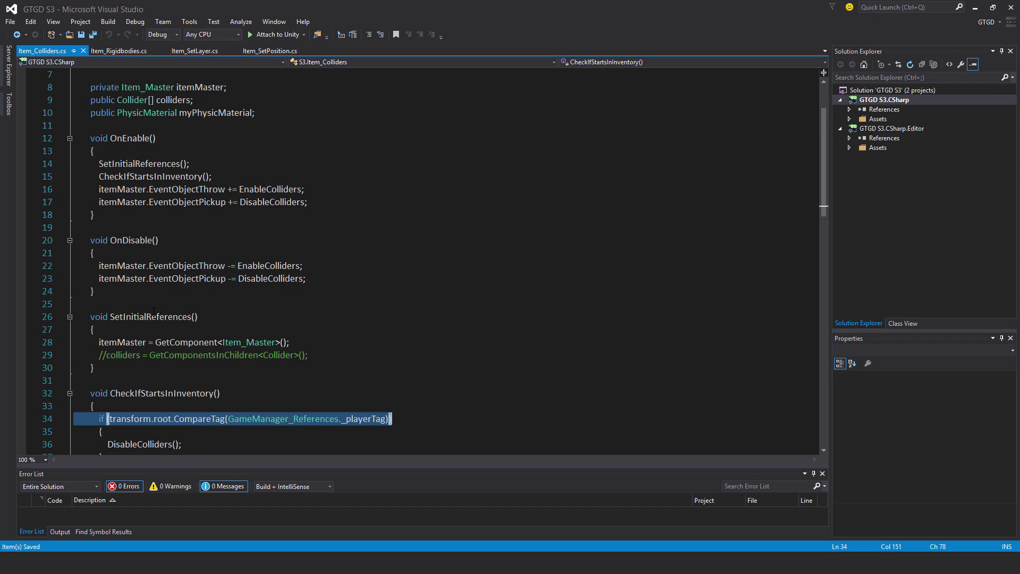
{"action": "left_click", "coordinate": [123, 297]}
{"action": "scroll", "coordinate": [123, 298], "scroll_direction": "down", "scroll_amount": 2}
{"action": "key", "text": "Return"}
{"action": "key", "text": "Return"}
{"action": "type", "text": "void Start()"}
{"action": "key", "text": "Return"}
{"action": "type", "text": "{"}
{"action": "key", "text": "Return"}
{"action": "key", "text": "Return"}
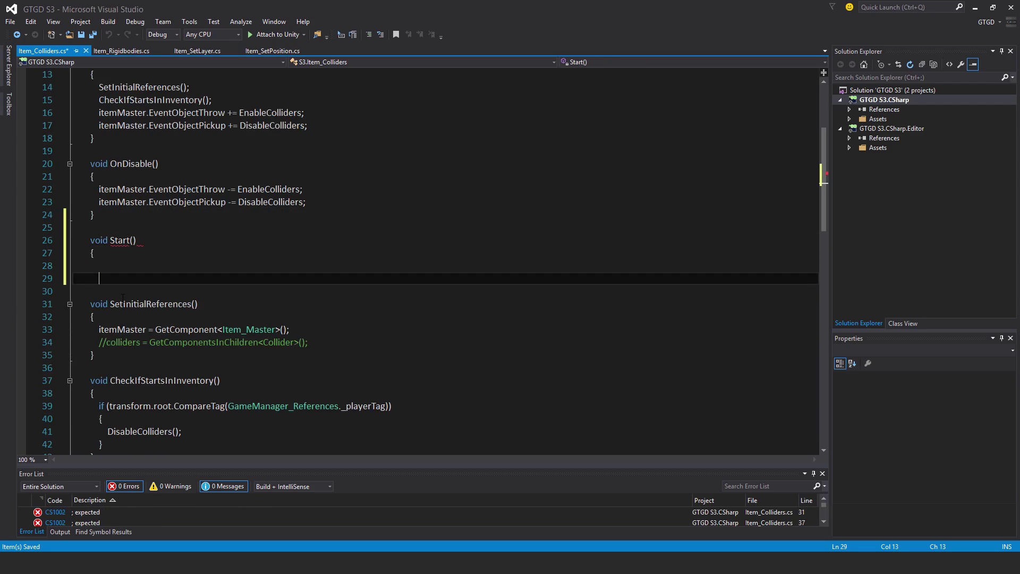
{"action": "type", "text": "}"}
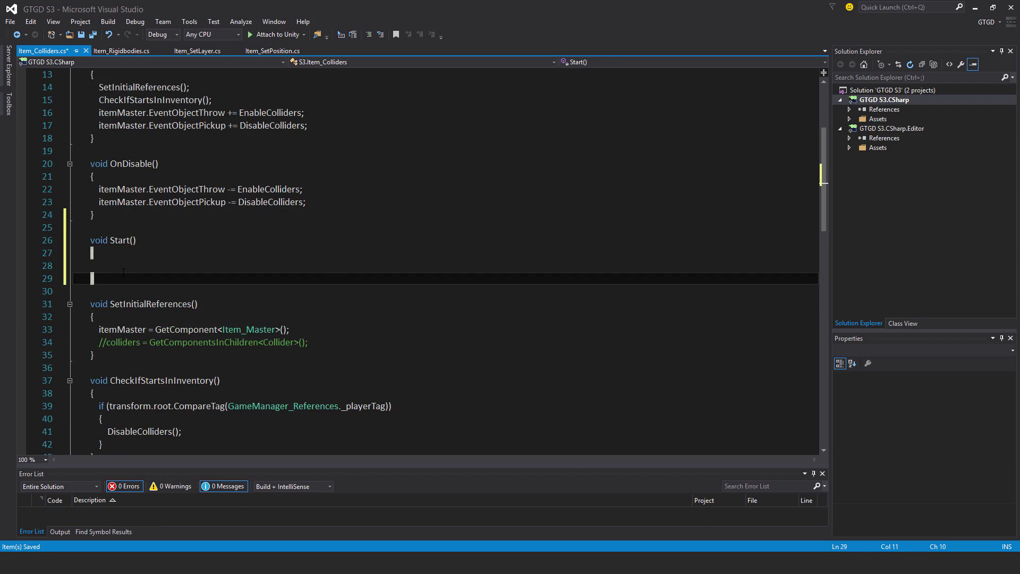
Step: Move the CheckIfStartsInInventory() call in Item_Colliders from OnEnable into Start, remove the leftover blank line, and save the script
{"action": "scroll", "coordinate": [123, 272], "scroll_direction": "up", "scroll_amount": 4}
{"action": "left_click", "coordinate": [207, 253]}
{"action": "key", "text": "End"}
{"action": "key", "text": "shift+Home"}
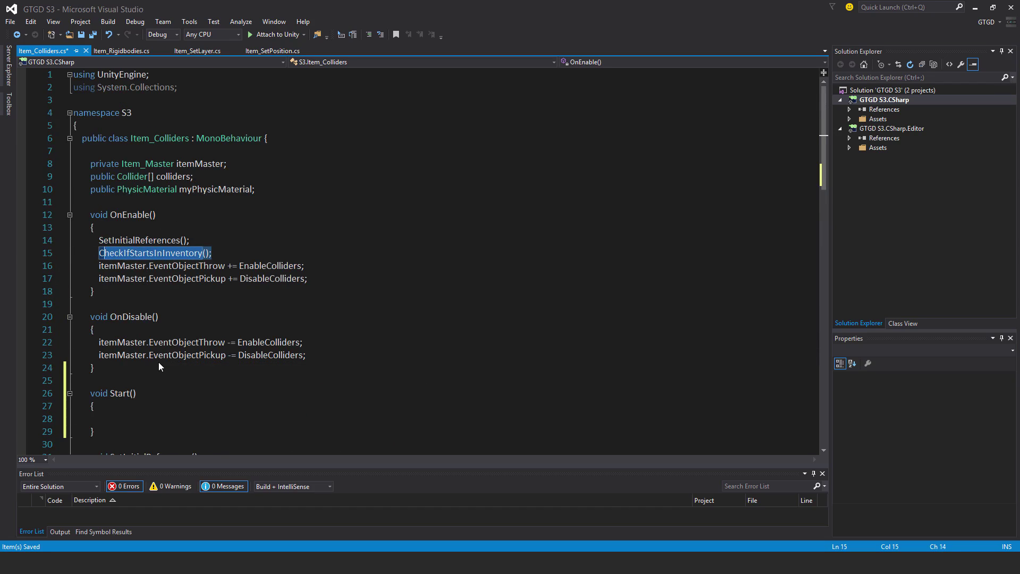
{"action": "key", "text": "ctrl+x"}
{"action": "left_click", "coordinate": [114, 419]}
{"action": "key", "text": "ctrl+v"}
{"action": "left_click", "coordinate": [196, 240]}
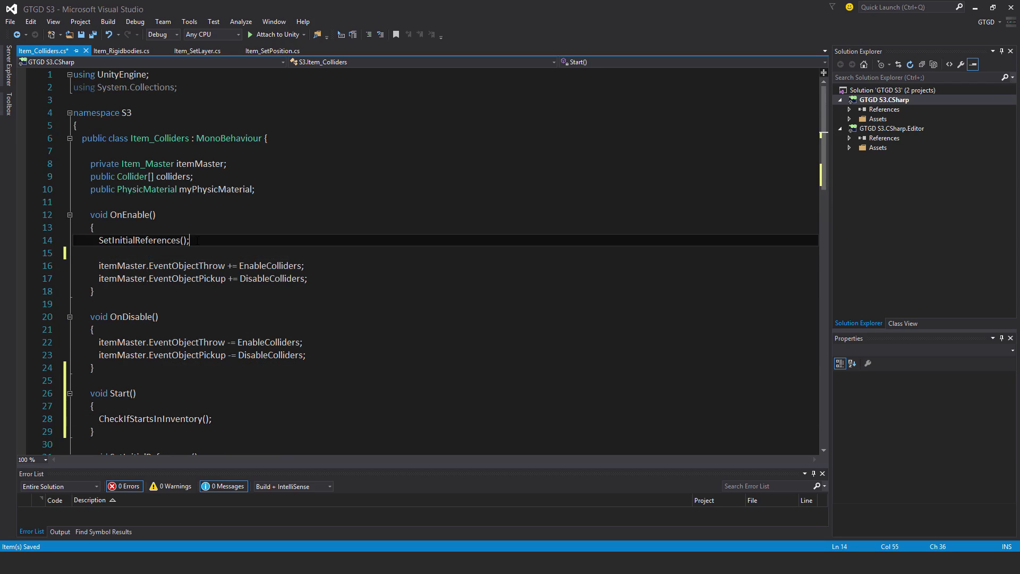
{"action": "key", "text": "Delete"}
{"action": "key", "text": "ctrl+s"}
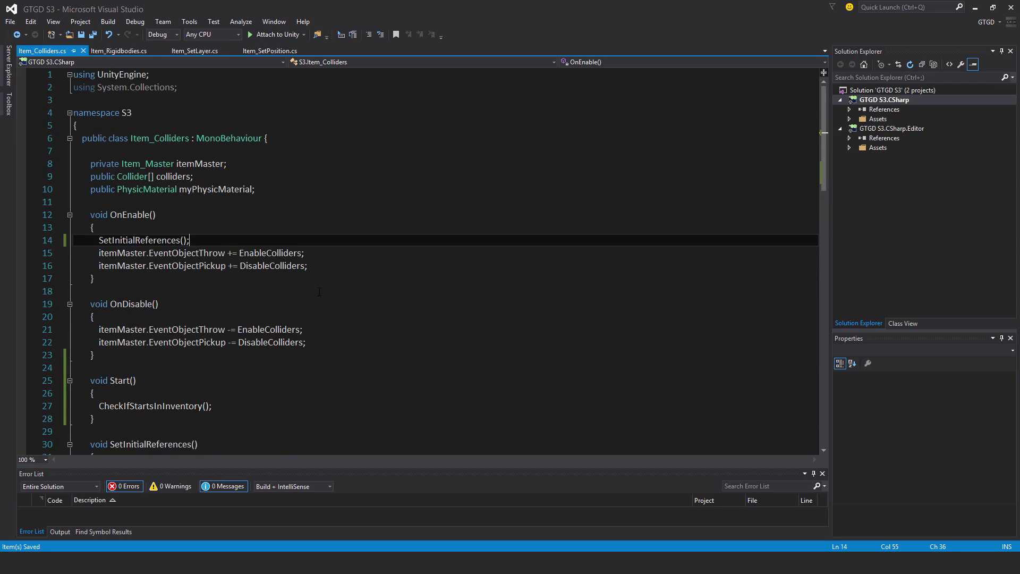
Step: Switch to Unity, run the scene, dismiss the instructions menu and walk through the level to pick up the Assault Rifle
{"action": "key", "text": "alt+Tab"}
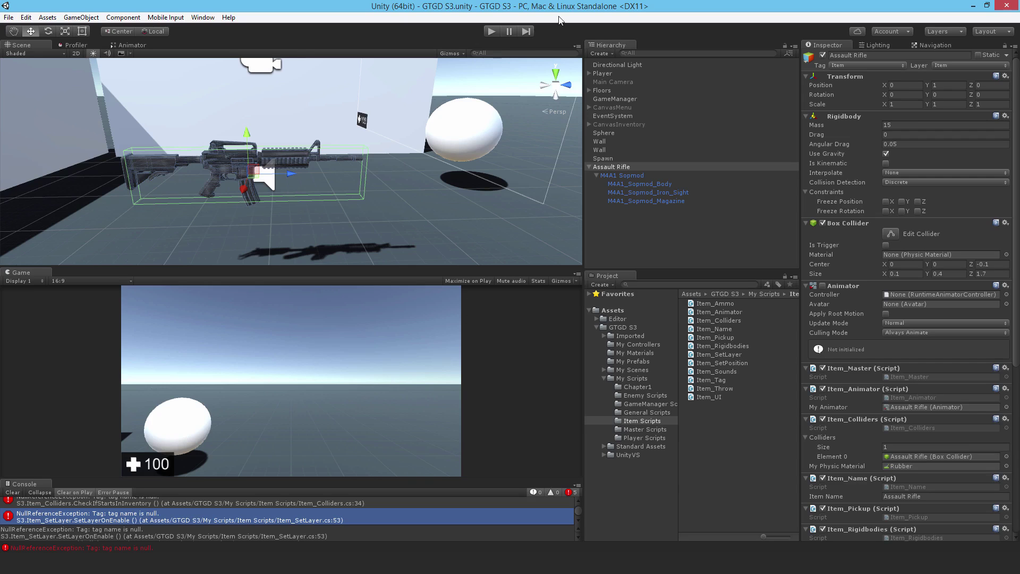
{"action": "left_click", "coordinate": [493, 32]}
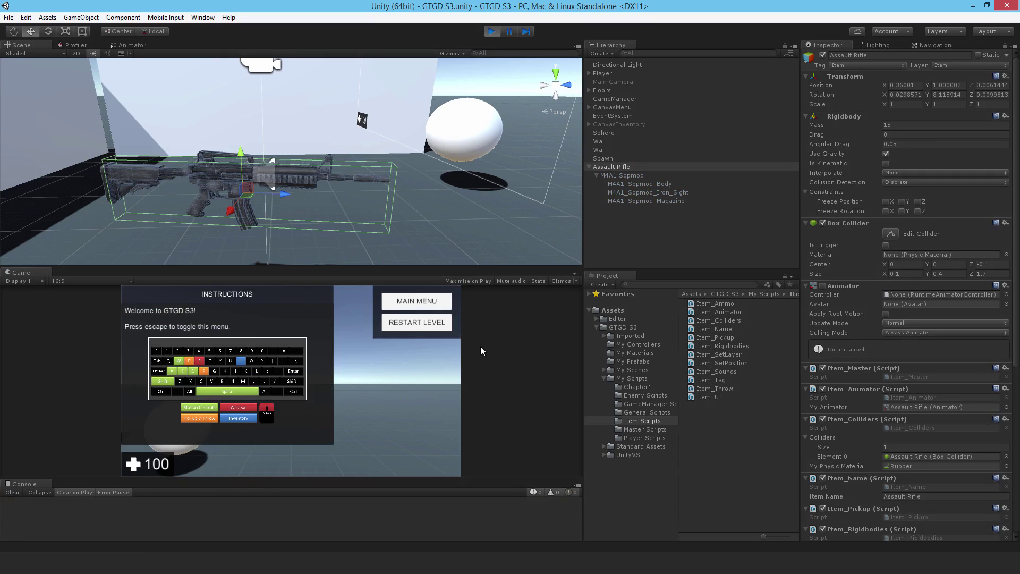
{"action": "key", "text": "Escape"}
{"action": "key", "text": "w"}
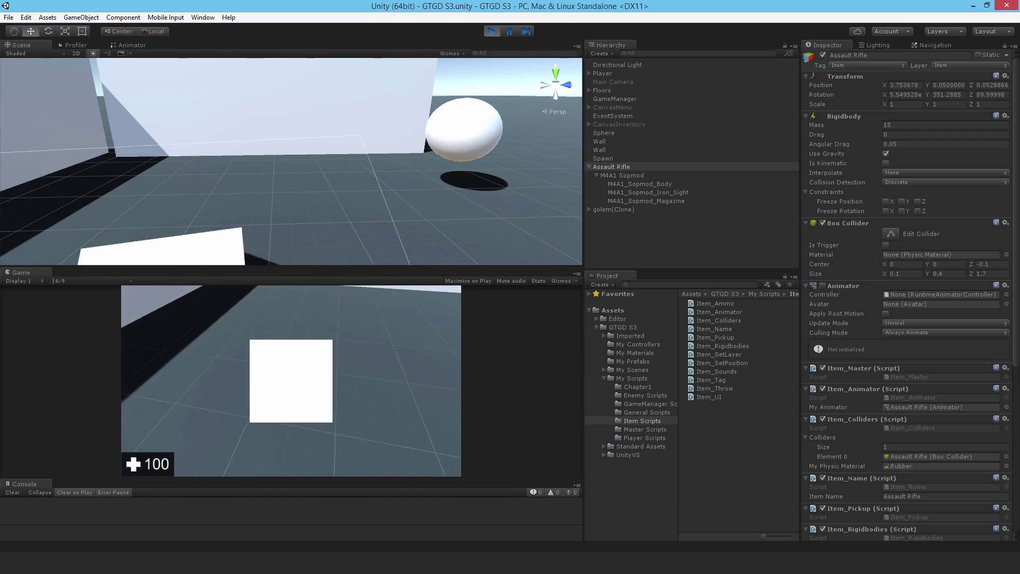
{"action": "key", "text": "w"}
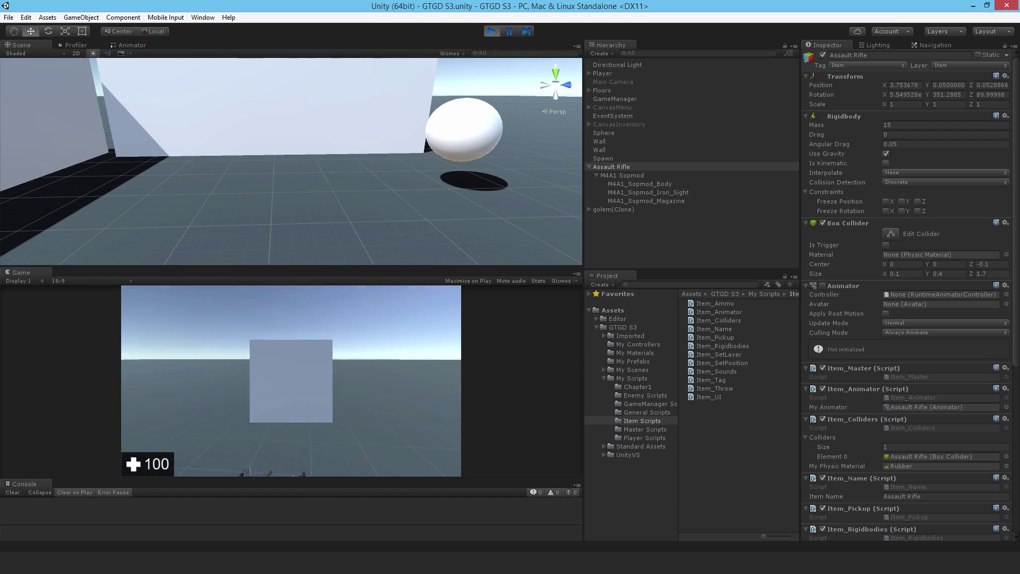
{"action": "key", "text": "e"}
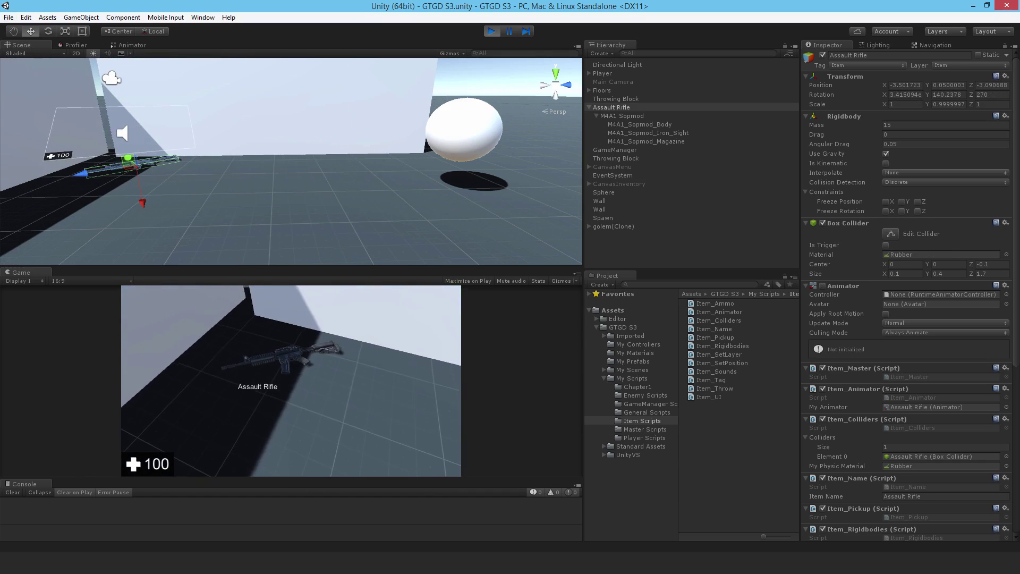
Step: Test the Assault Rifle in play by picking it up, toggling the inventory, throwing it and picking it up again
{"action": "key", "text": "e"}
{"action": "key", "text": "i"}
{"action": "key", "text": "i"}
{"action": "key", "text": "t"}
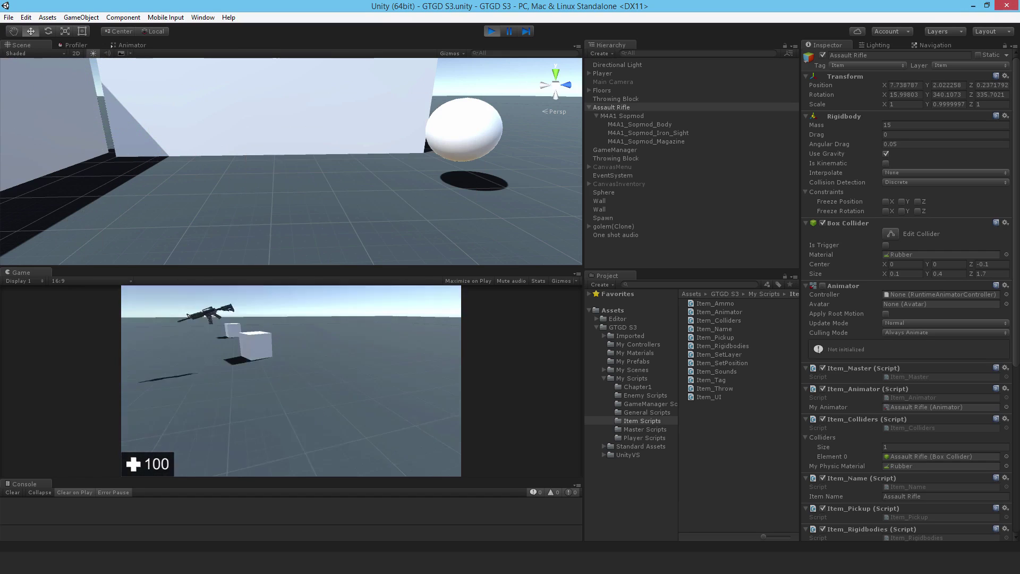
{"action": "key", "text": "w"}
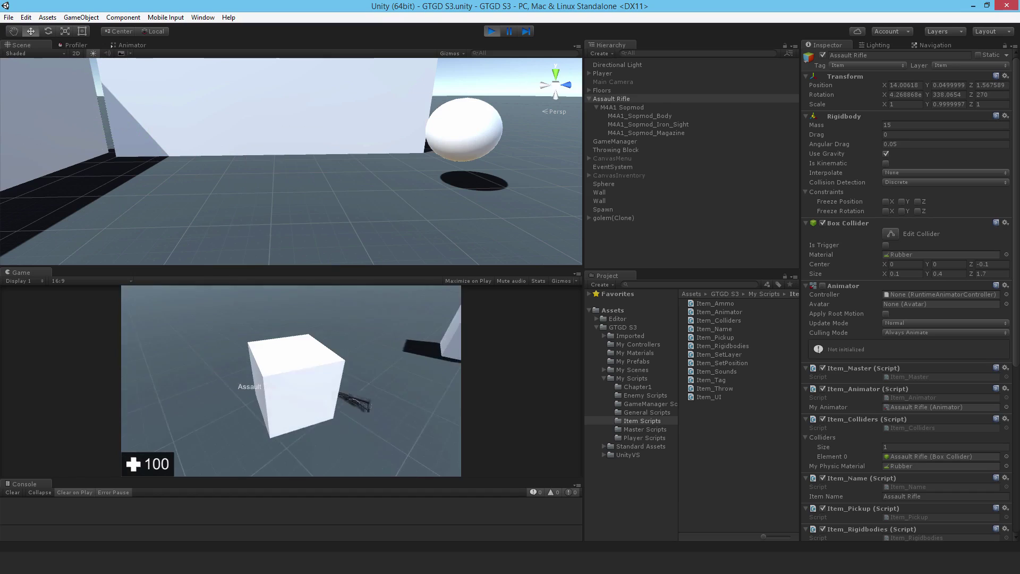
{"action": "key", "text": "e"}
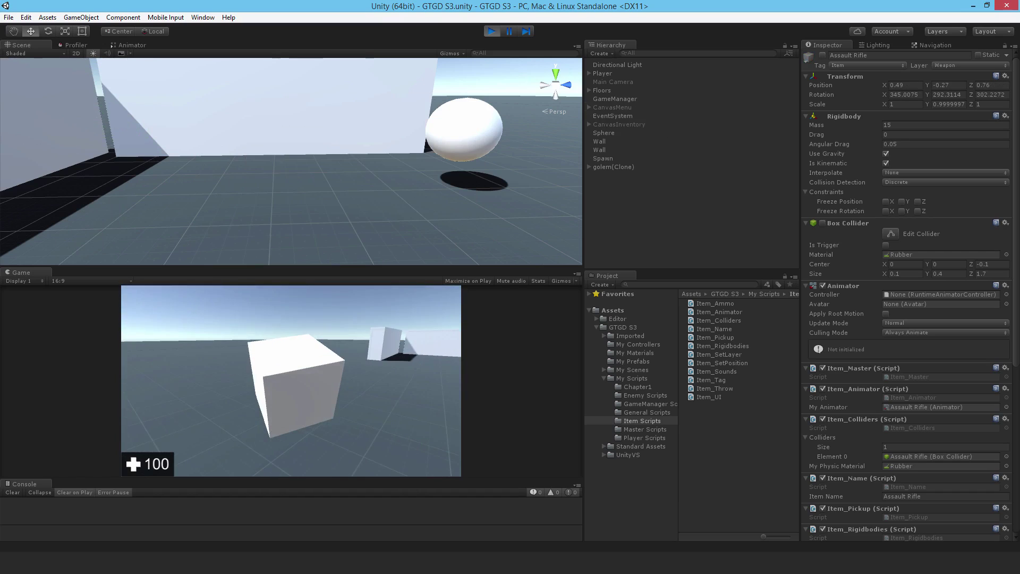
Step: Choose an item in the in-game inventory, walk through the level and pick up the Assault Rifle once more
{"action": "key", "text": "i"}
{"action": "left_click", "coordinate": [290, 361]}
{"action": "key", "text": "w"}
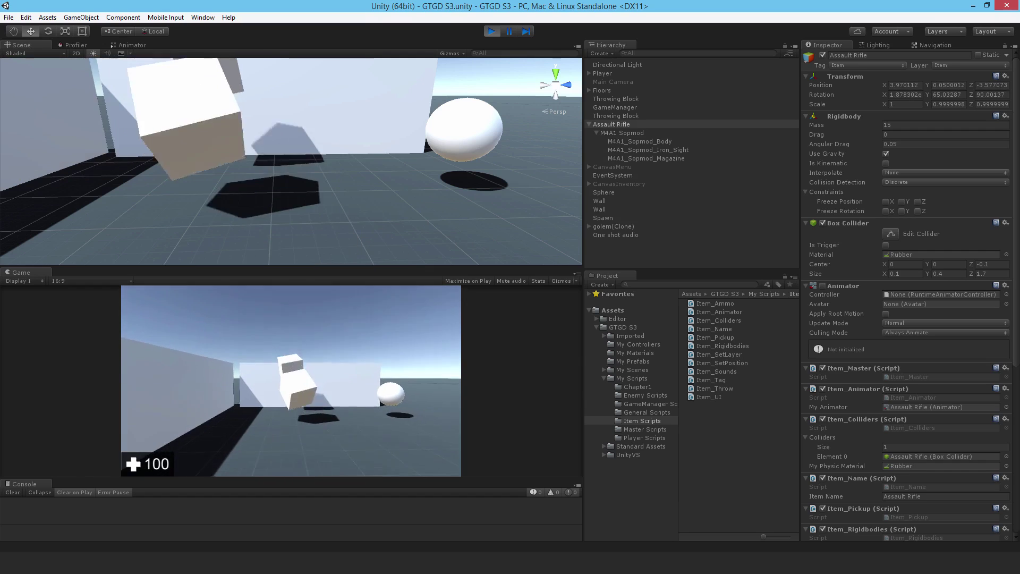
{"action": "key", "text": "e"}
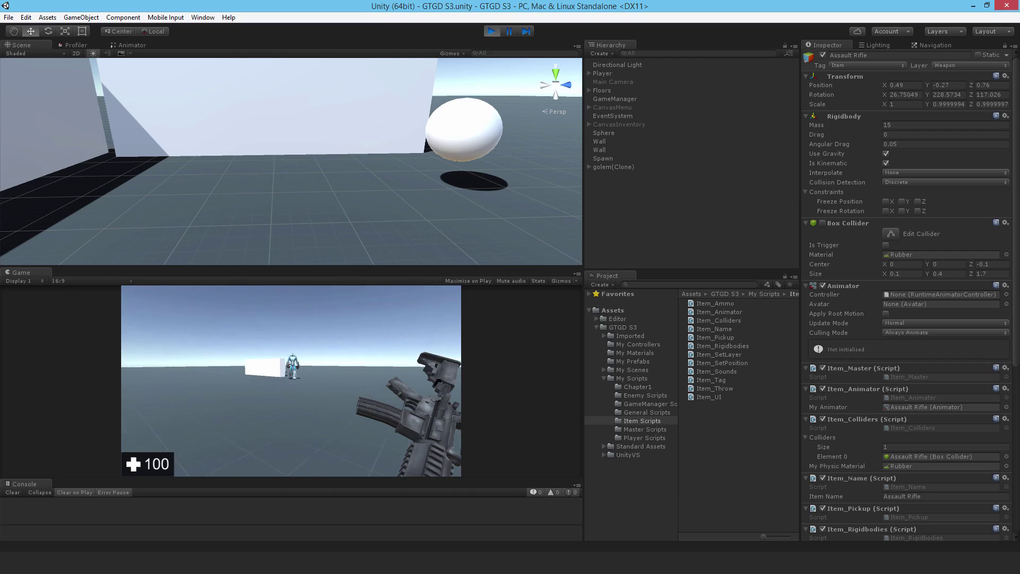
Step: Equip a Throwing Block from the inventory, throw the blocks at the golem and walk up to it with the rifle in hand
{"action": "key", "text": "i"}
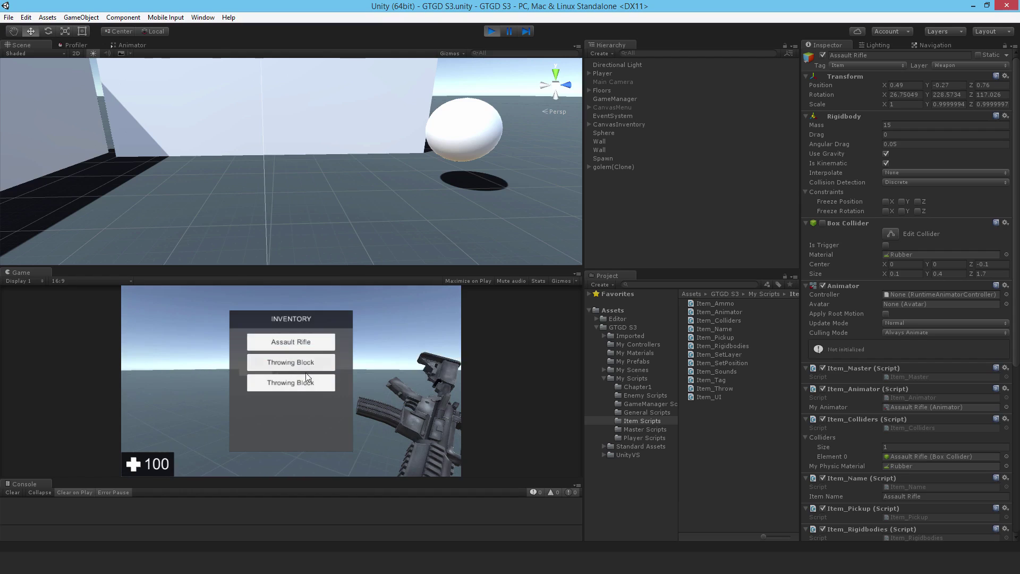
{"action": "left_click", "coordinate": [301, 384]}
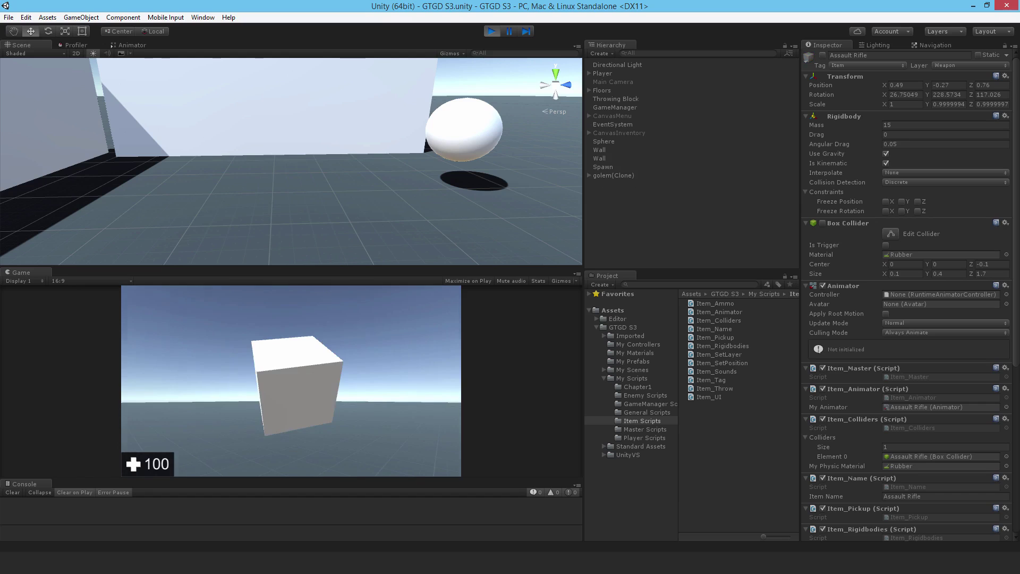
{"action": "key", "text": "1"}
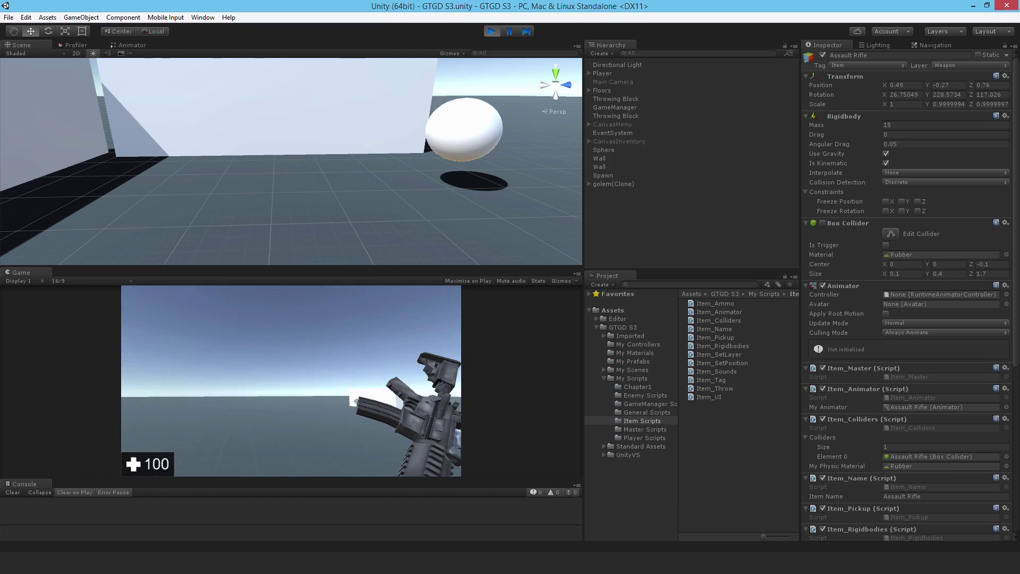
{"action": "key", "text": "w"}
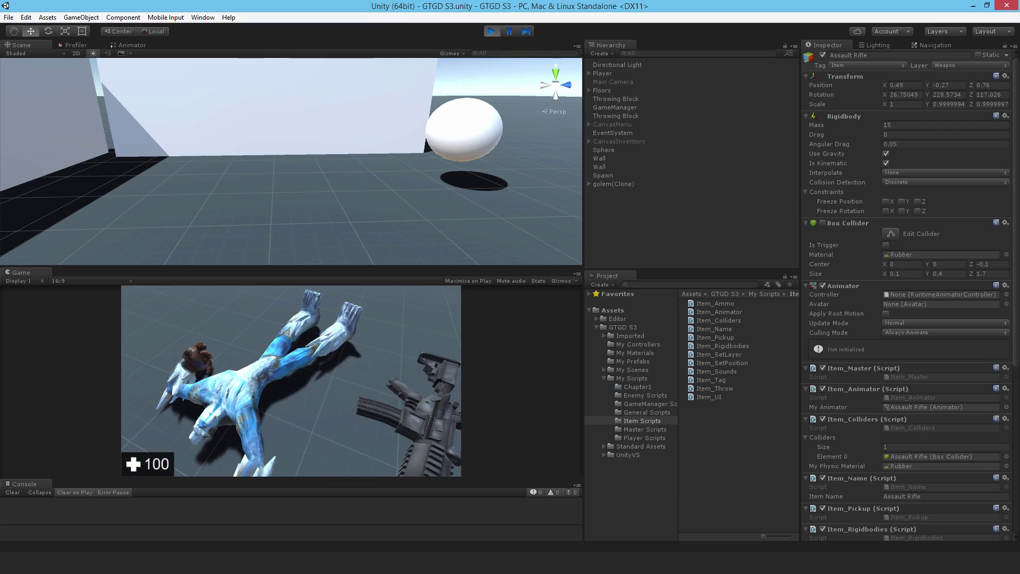
{"action": "key", "text": "s"}
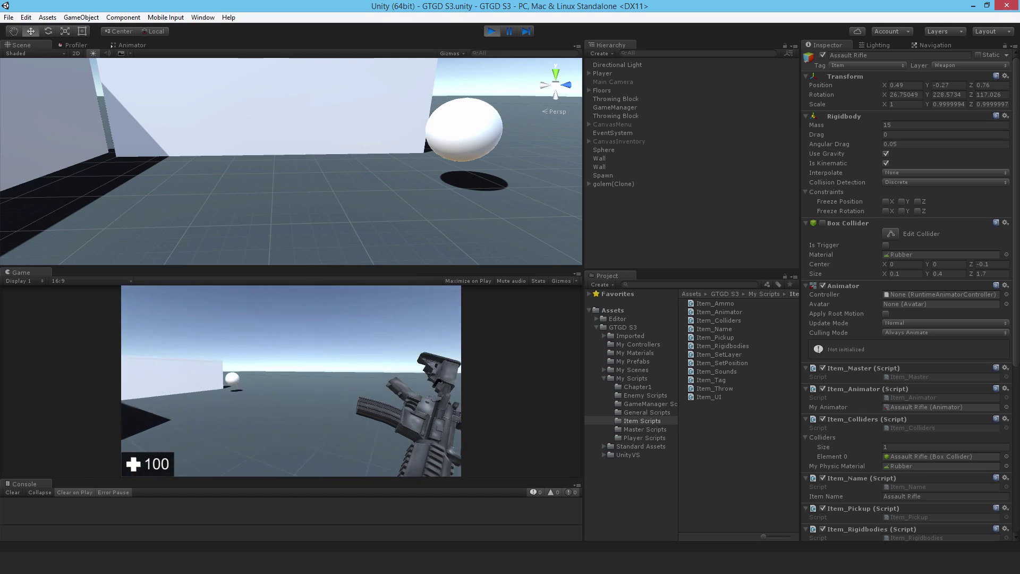
Step: Throw the Assault Rifle and pick it up again twice, and stop the running scene
{"action": "key", "text": "t"}
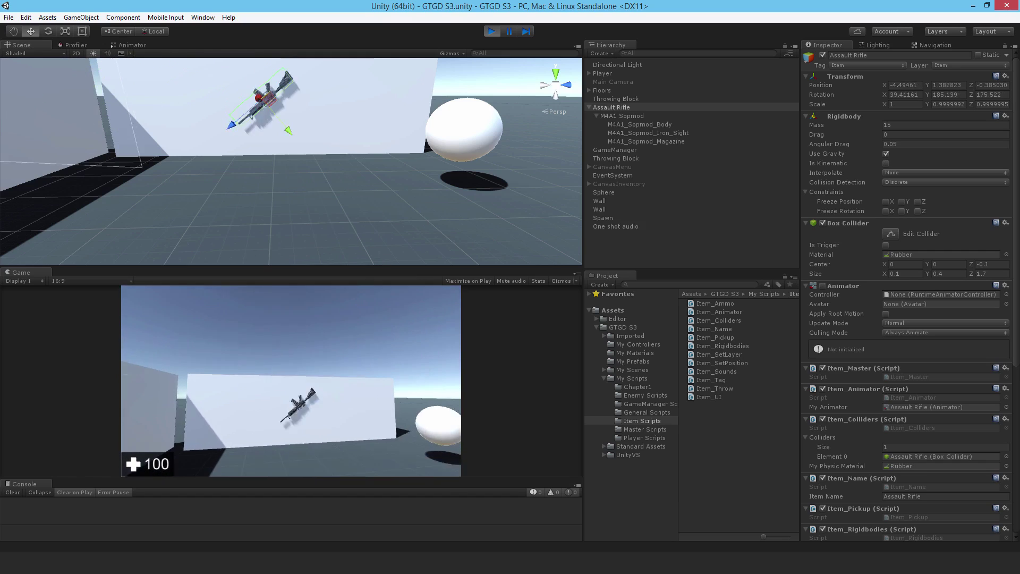
{"action": "key", "text": "e"}
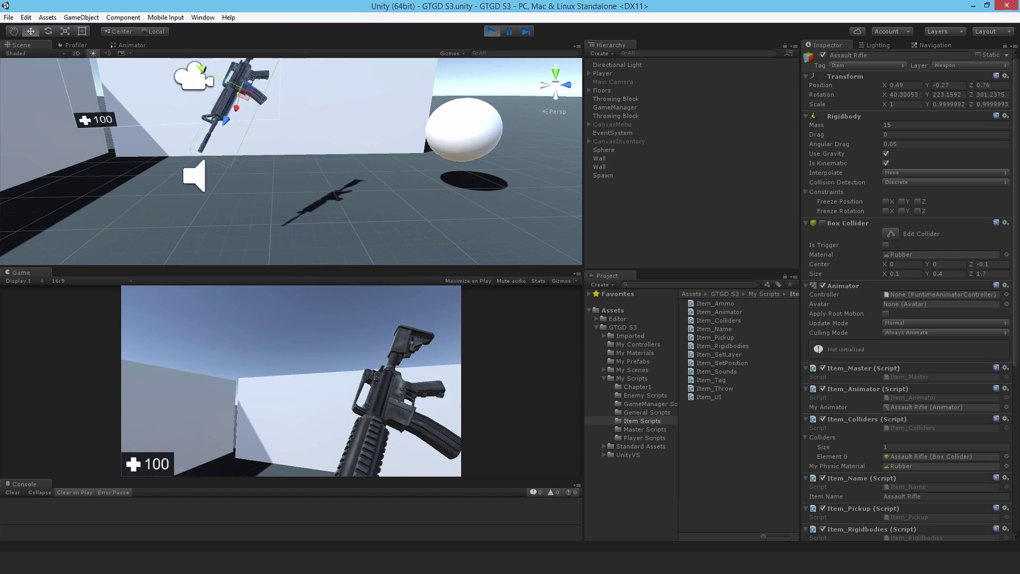
{"action": "key", "text": "t"}
{"action": "key", "text": "e"}
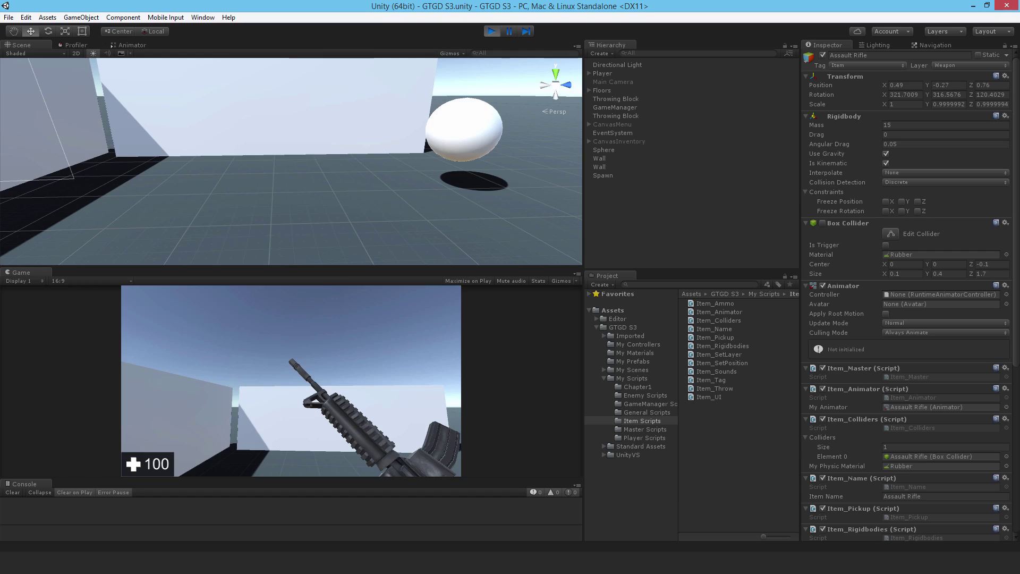
{"action": "key", "text": "Escape"}
{"action": "left_click", "coordinate": [490, 31]}
Step: Check the Player Tag field of the GameManager object and open its GameManager_References script to read the tag setup
{"action": "left_click", "coordinate": [611, 100]}
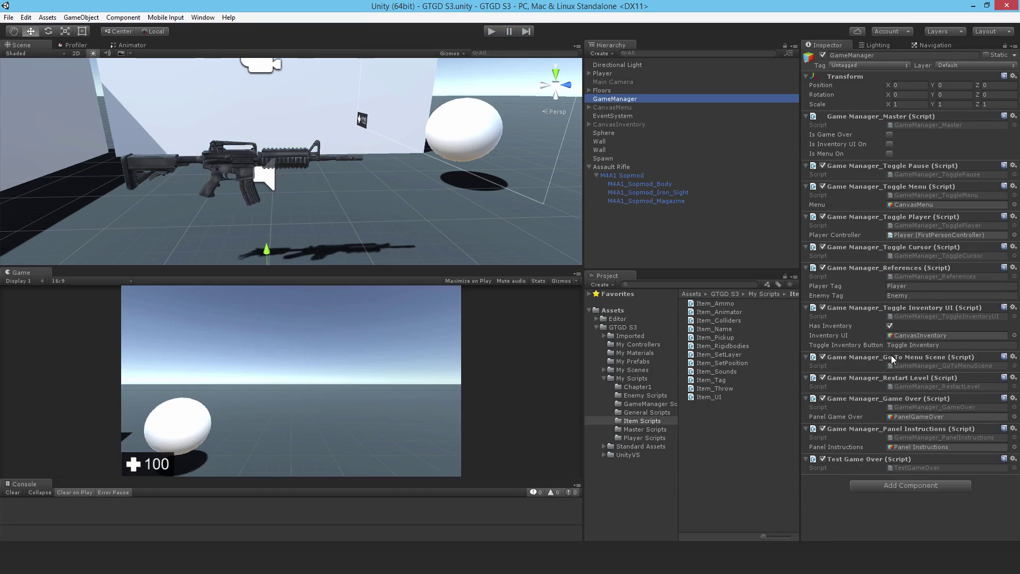
{"action": "left_click", "coordinate": [918, 287]}
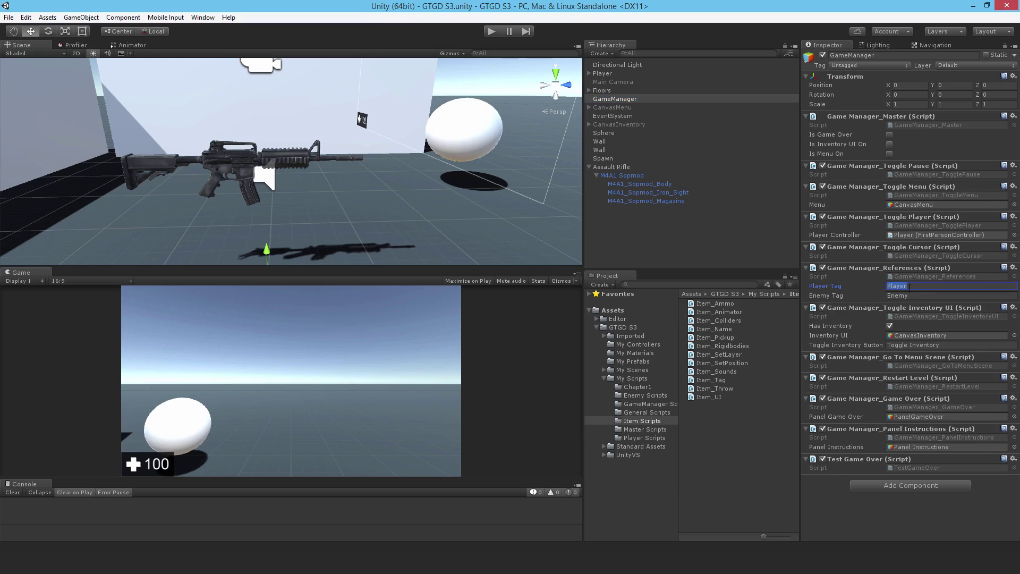
{"action": "double_click", "coordinate": [937, 275]}
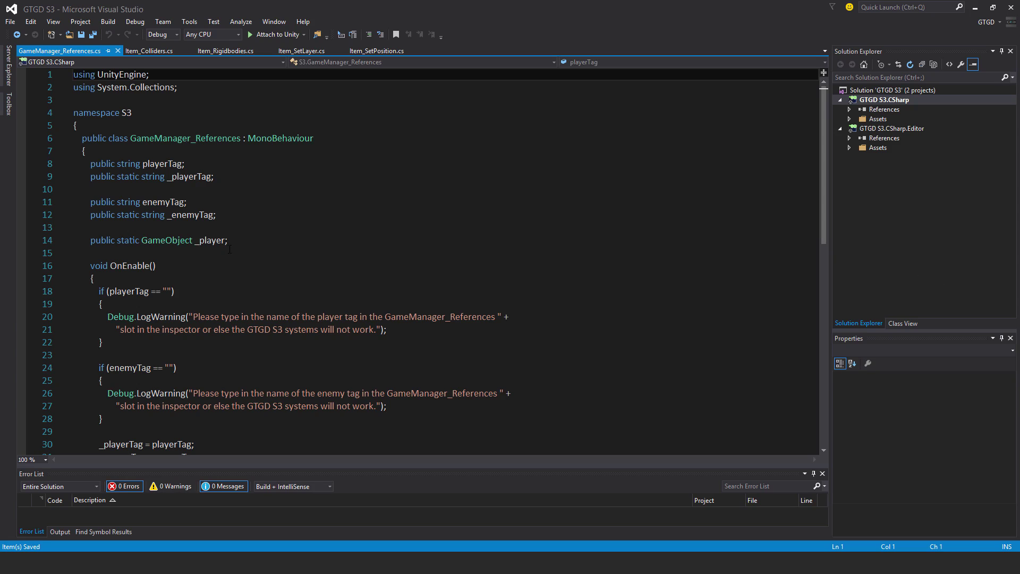
{"action": "scroll", "coordinate": [223, 252], "scroll_direction": "down", "scroll_amount": 2}
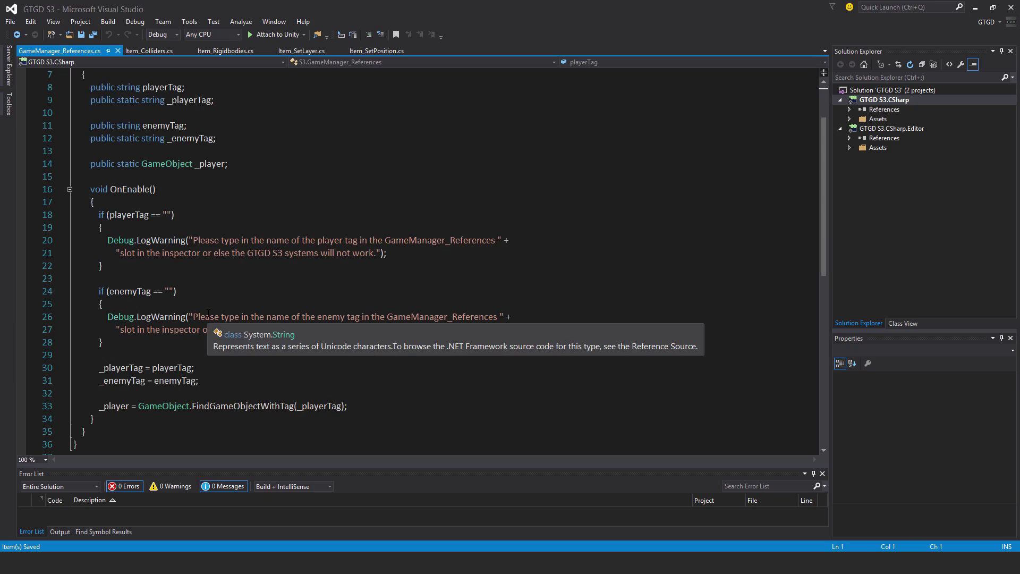
Step: Review the Start() changes across the Item_Colliders, Item_Rigidbodies, Item_SetLayer and Item_SetPosition scripts
{"action": "left_click", "coordinate": [148, 51]}
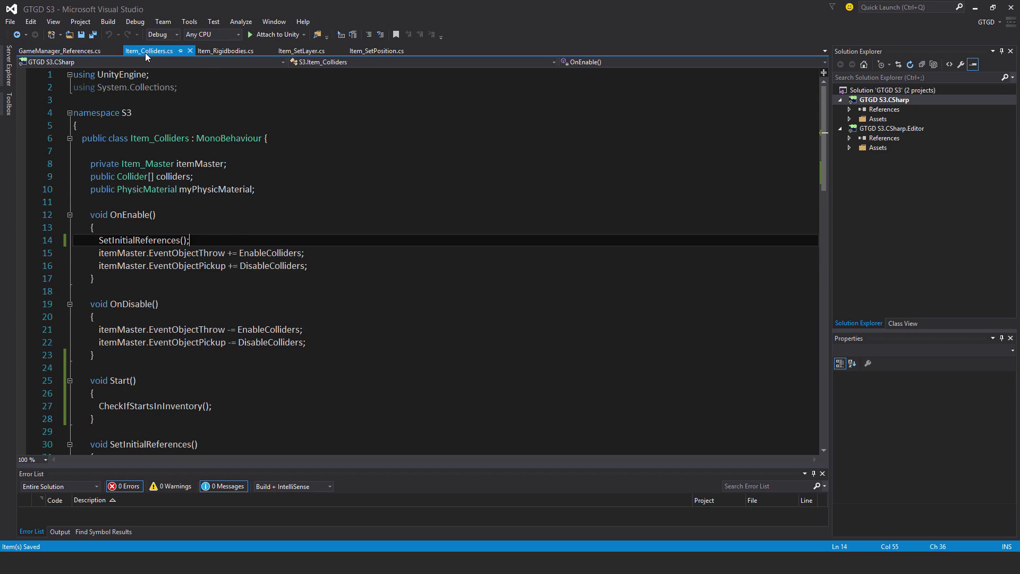
{"action": "left_click", "coordinate": [225, 51]}
{"action": "left_click", "coordinate": [315, 49]}
{"action": "left_click", "coordinate": [365, 55]}
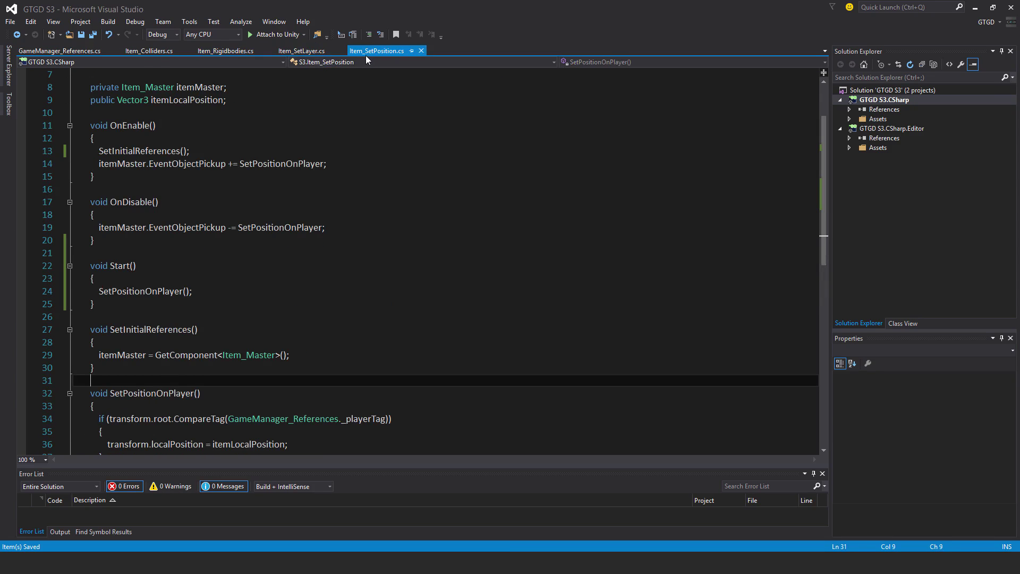
{"action": "left_click", "coordinate": [147, 51]}
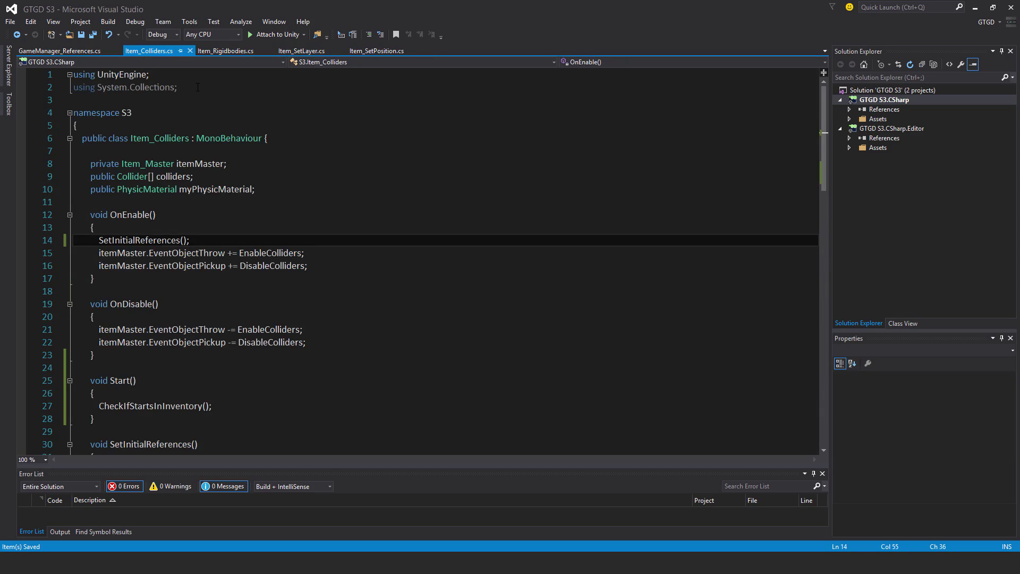
Step: Examine in GameManager_References how OnEnable checks and assigns the player and enemy tags and finds the player object
{"action": "left_click", "coordinate": [43, 50]}
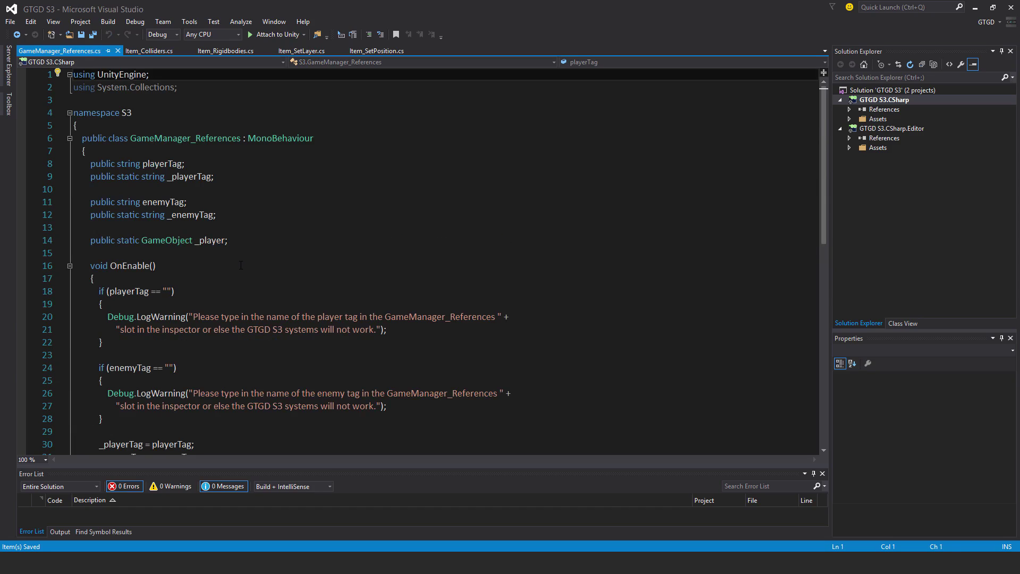
{"action": "scroll", "coordinate": [240, 265], "scroll_direction": "down", "scroll_amount": 2}
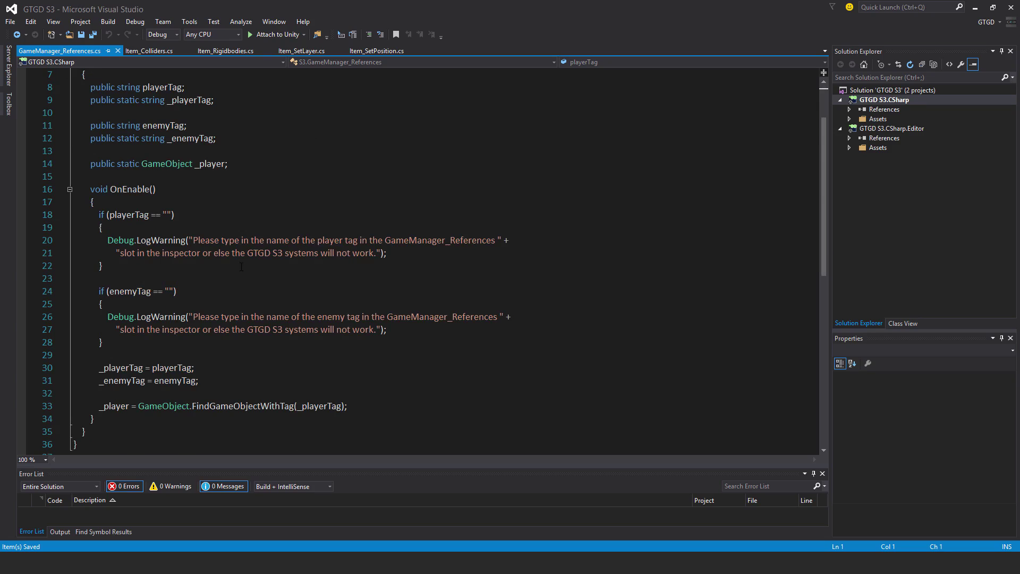
{"action": "mouse_move", "coordinate": [361, 405]}
{"action": "left_mouse_down"}
{"action": "mouse_move", "coordinate": [16, 405]}
{"action": "mouse_move", "coordinate": [11, 211]}
{"action": "mouse_move", "coordinate": [74, 278]}
{"action": "mouse_move", "coordinate": [343, 405]}
{"action": "mouse_move", "coordinate": [362, 404]}
{"action": "left_mouse_up"}
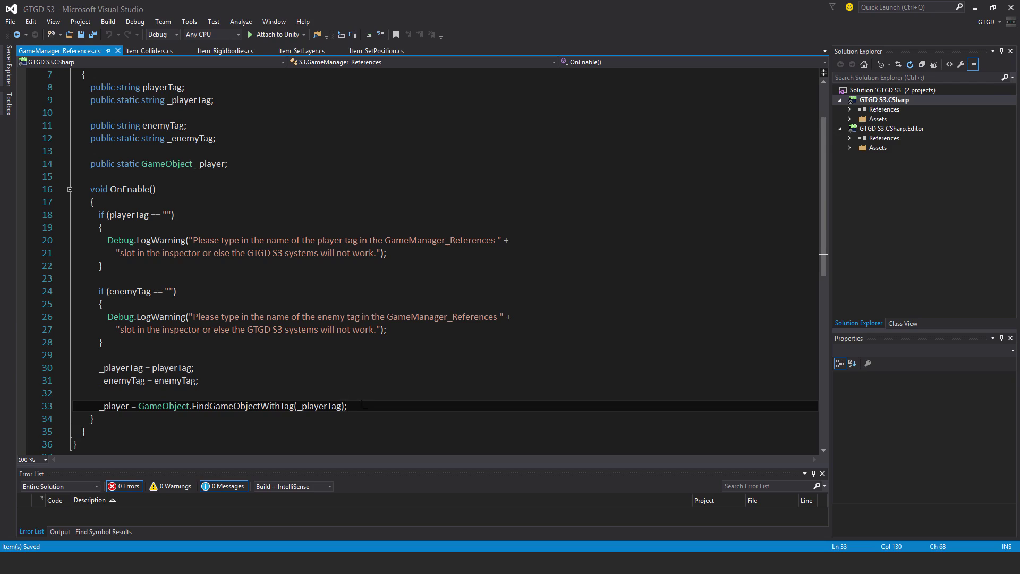
{"action": "mouse_move", "coordinate": [345, 397]}
{"action": "left_mouse_down"}
{"action": "mouse_move", "coordinate": [6, 343]}
{"action": "mouse_move", "coordinate": [5, 357]}
{"action": "mouse_move", "coordinate": [74, 394]}
{"action": "mouse_move", "coordinate": [357, 405]}
{"action": "left_mouse_up"}
{"action": "scroll", "coordinate": [221, 273], "scroll_direction": "up", "scroll_amount": 2}
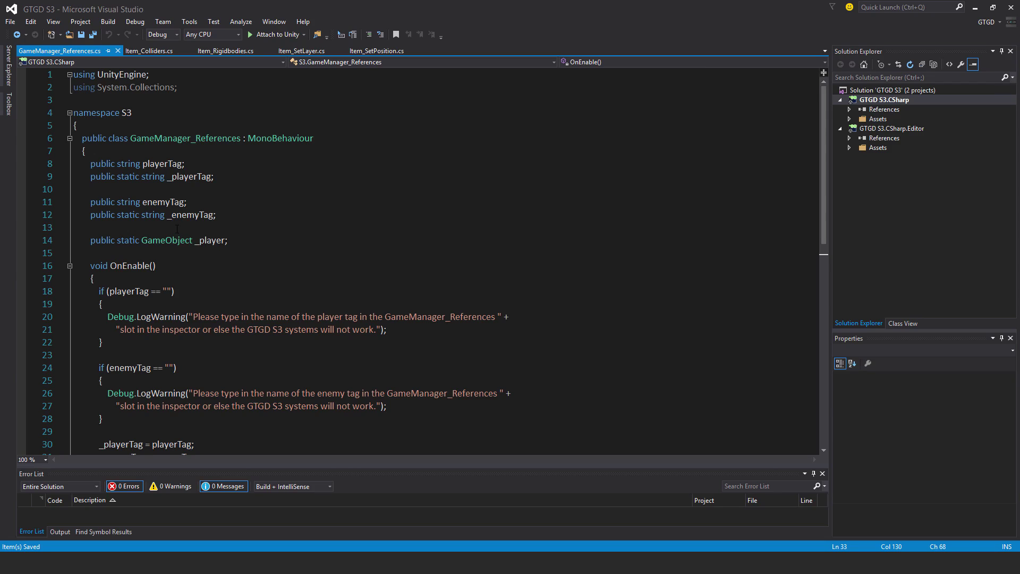
{"action": "mouse_move", "coordinate": [161, 235]}
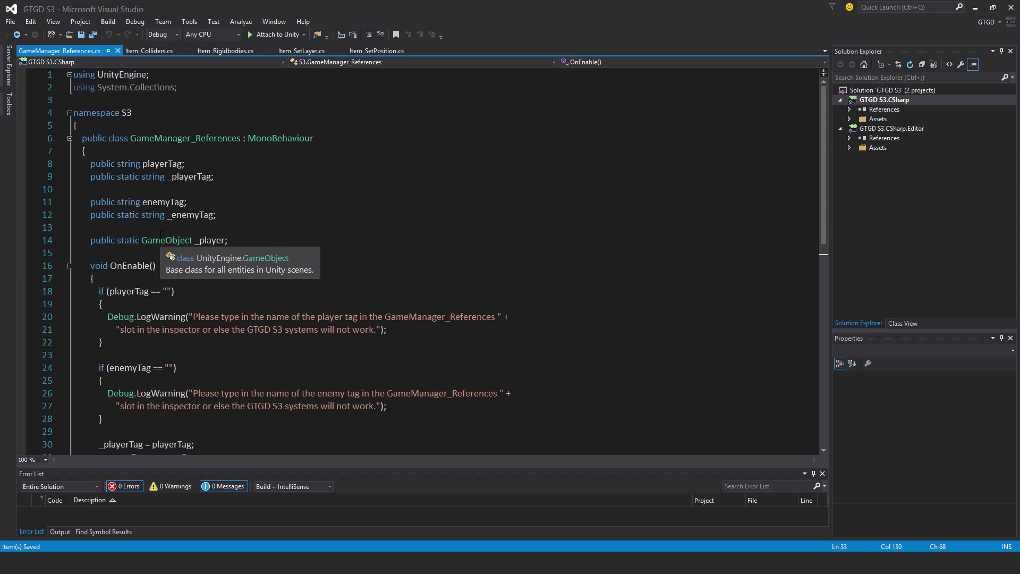
{"action": "mouse_move", "coordinate": [243, 327]}
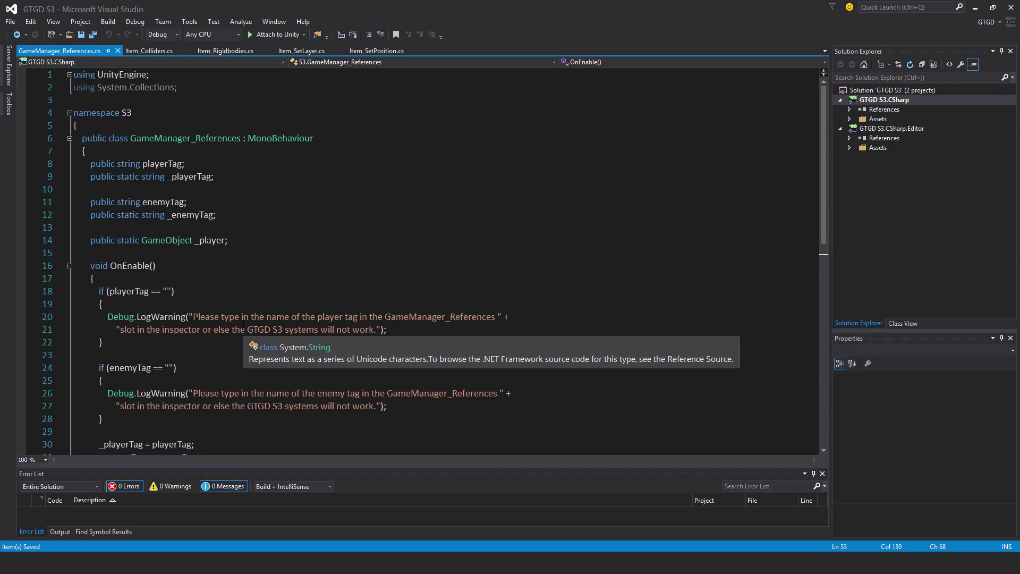